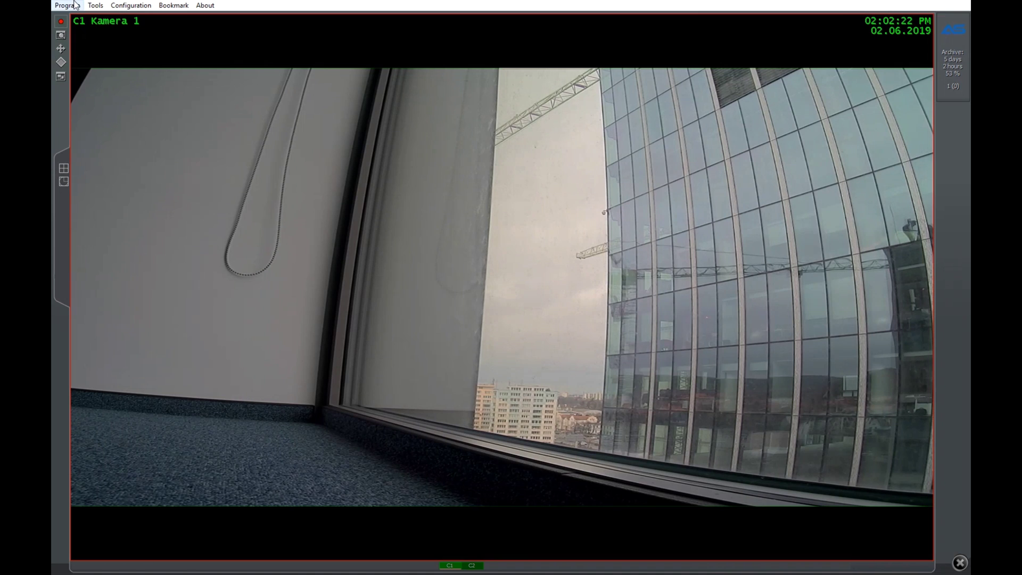
- Browse the configuration menu and view the program's version and licence details
left_click(131, 6)
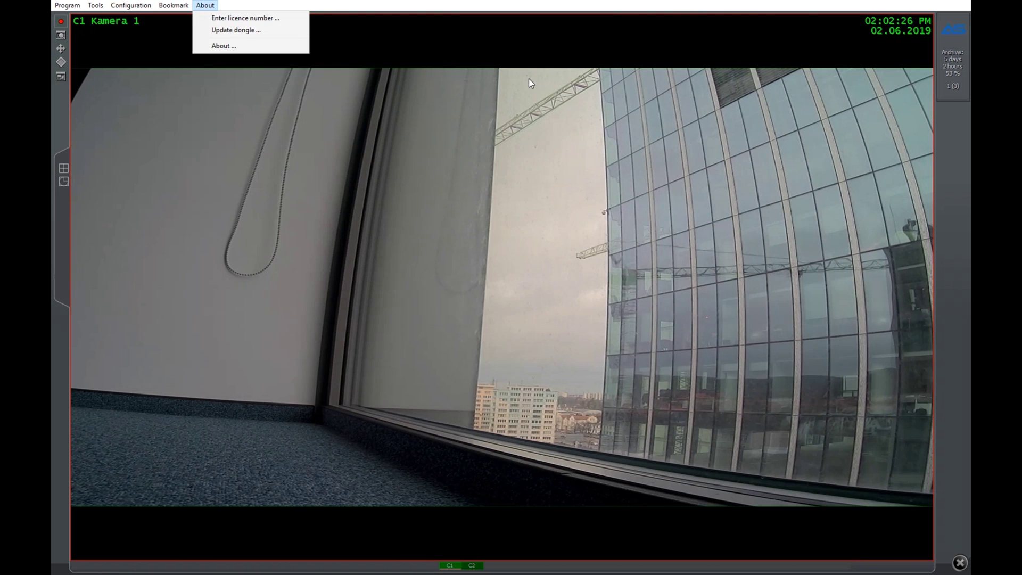
left_click(323, 5)
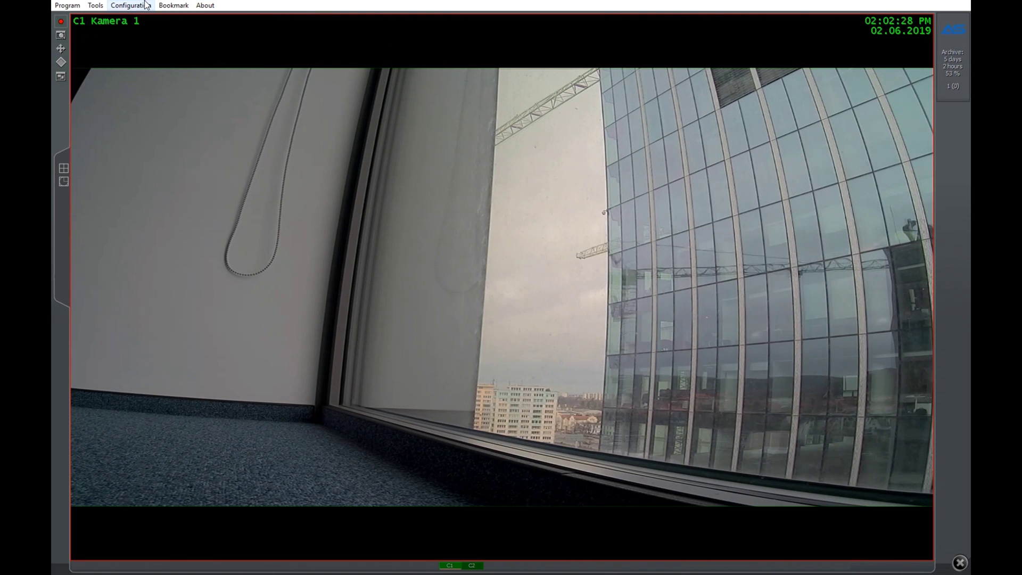
left_click(204, 5)
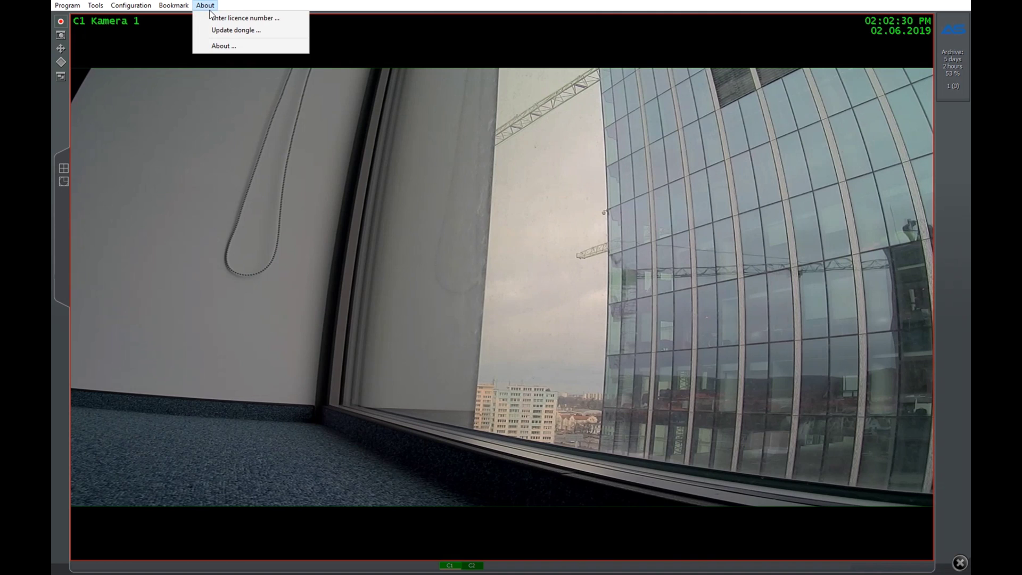
left_click(226, 46)
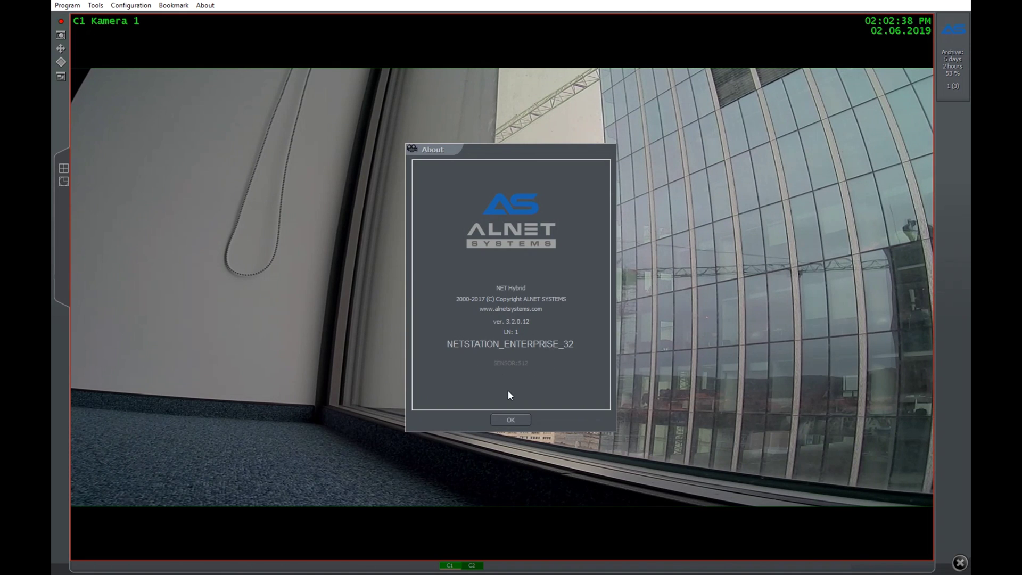
left_click(508, 420)
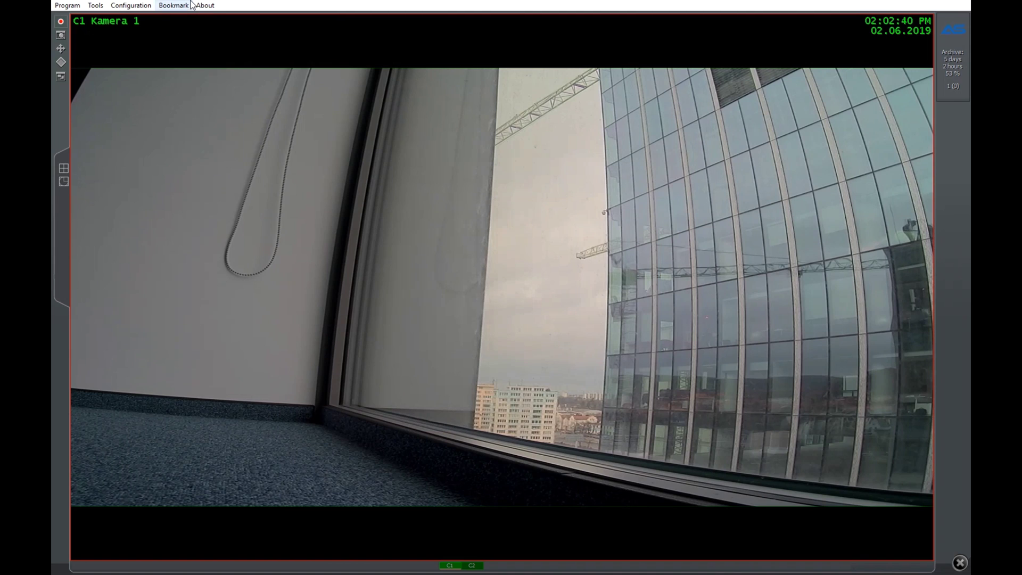
left_click(206, 6)
left_click(223, 46)
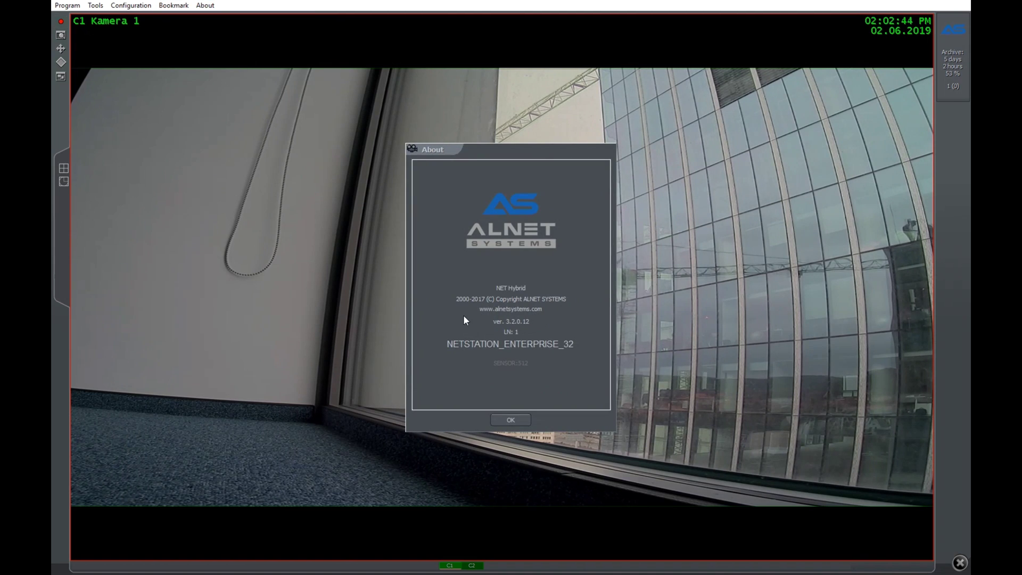
left_click(502, 421)
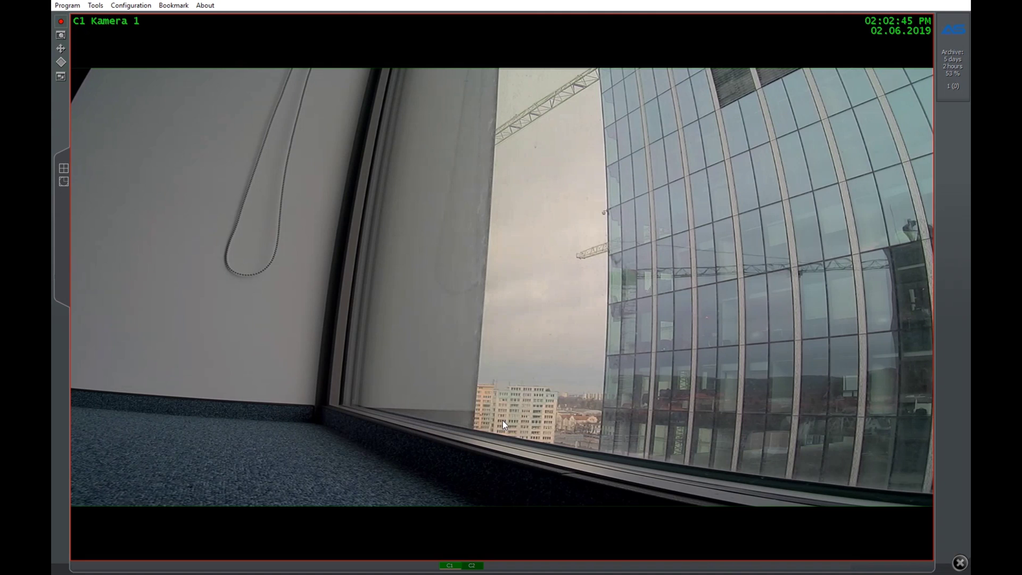
- Open the SATEL alarm system window from Configuration > Advanced
left_click(160, 11)
mouse_move(133, 5)
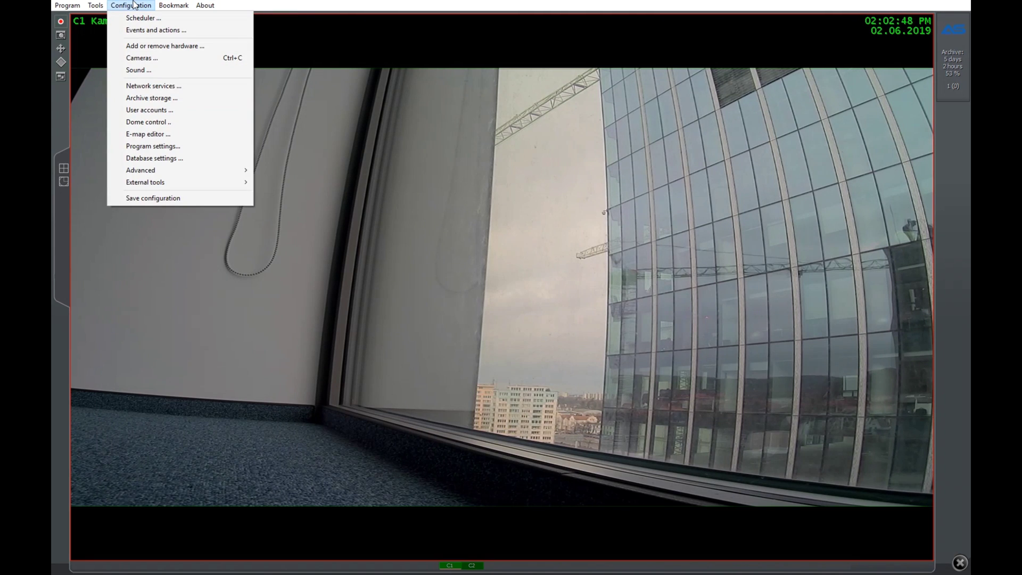
mouse_move(166, 171)
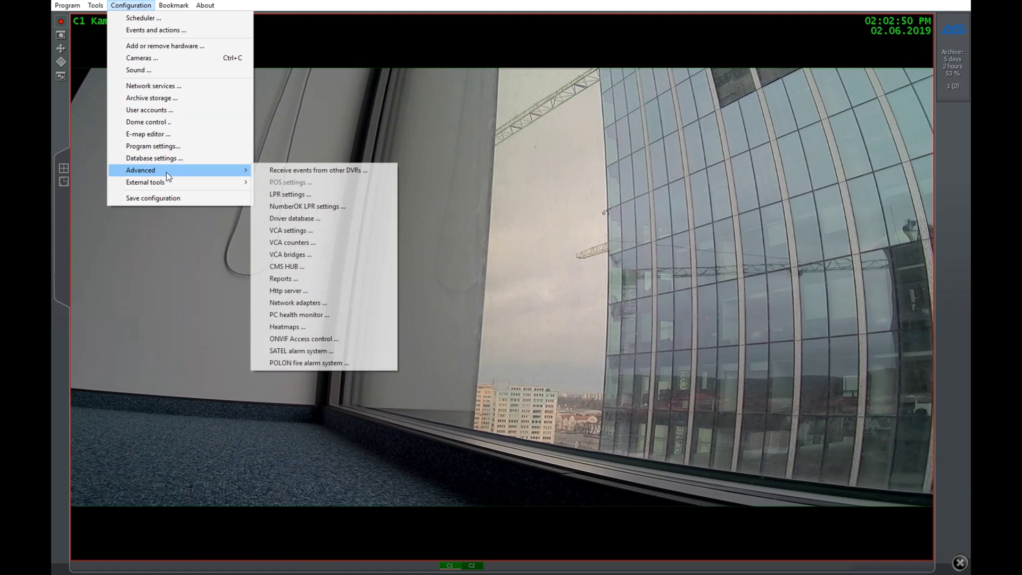
left_click(326, 352)
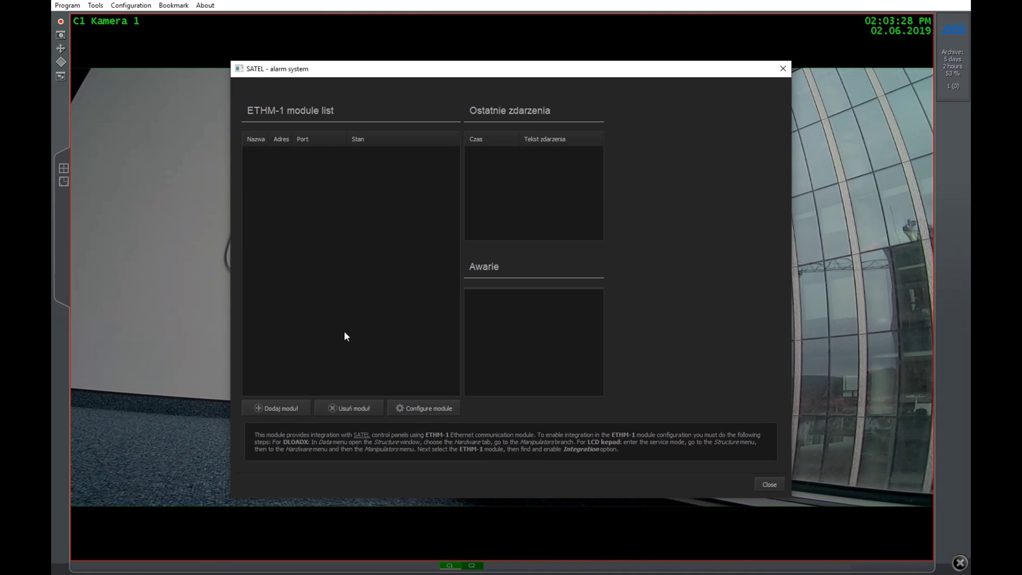
- Add ETHM-1 module 'Satel Test' at 192.168.7.73, default port 7094, with its access code
left_click(280, 408)
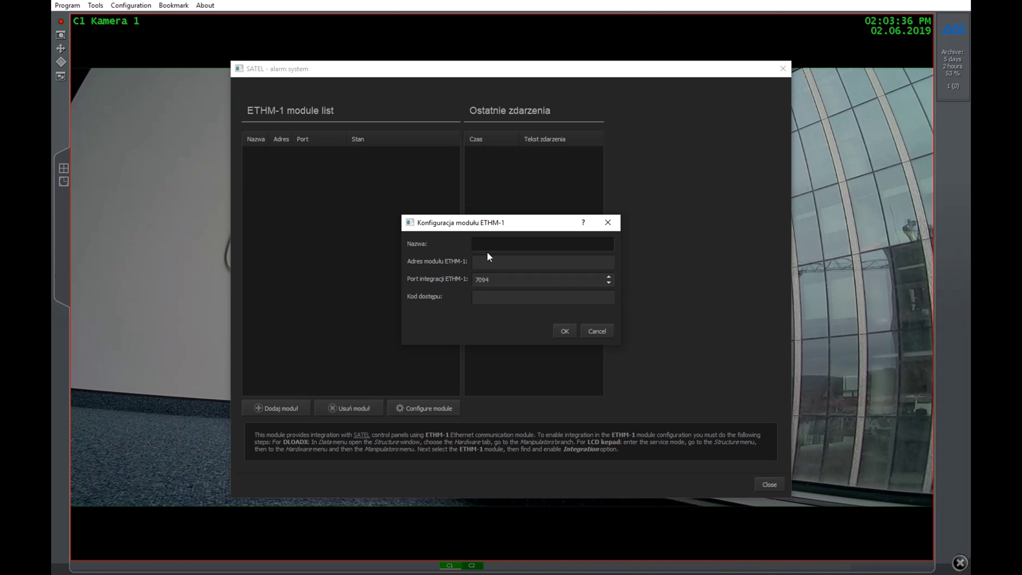
type("Satel Test")
key("Tab")
type("192")
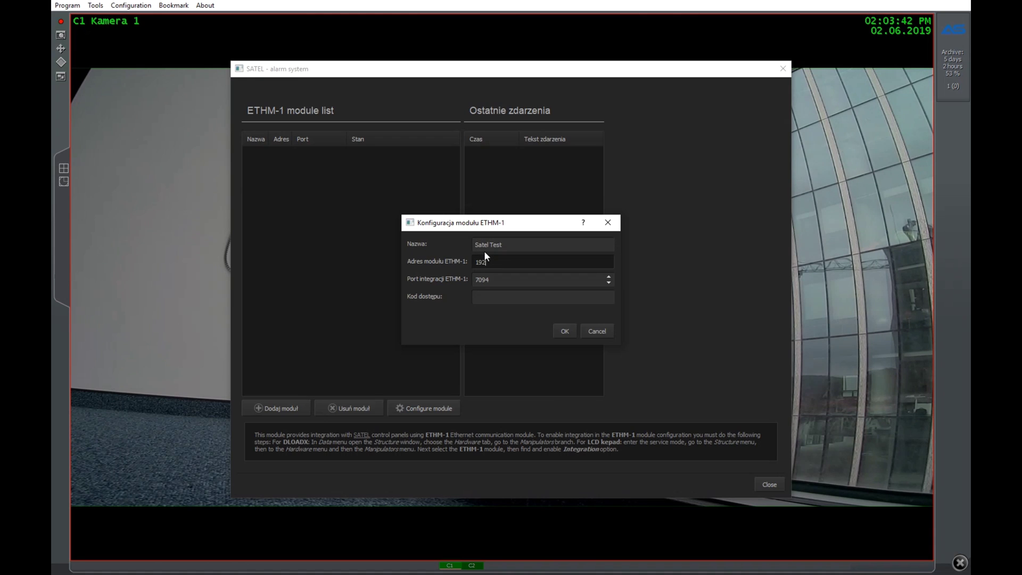
type(".168.7.73")
key("Tab")
key("Tab")
type("12")
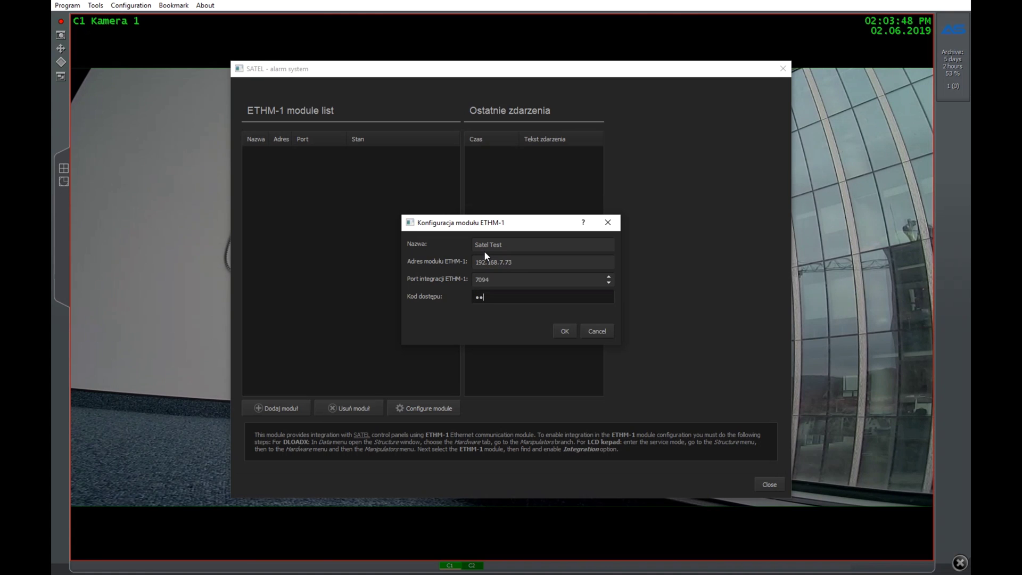
type("34")
key("Return")
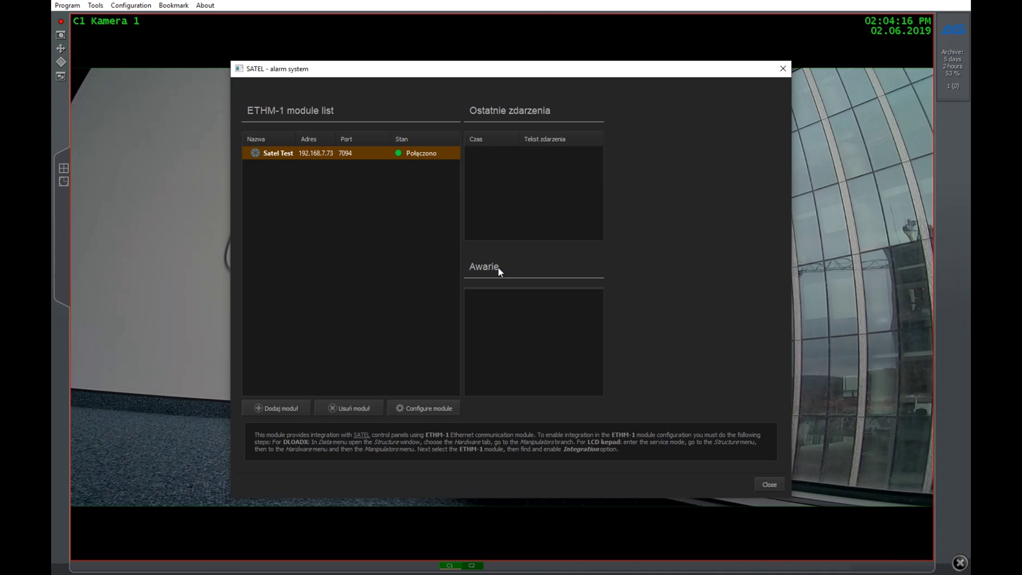
- Inspect the Satel Test module's INTEGRA 32 configuration of outputs, zones and sensors, then close it
left_click(419, 409)
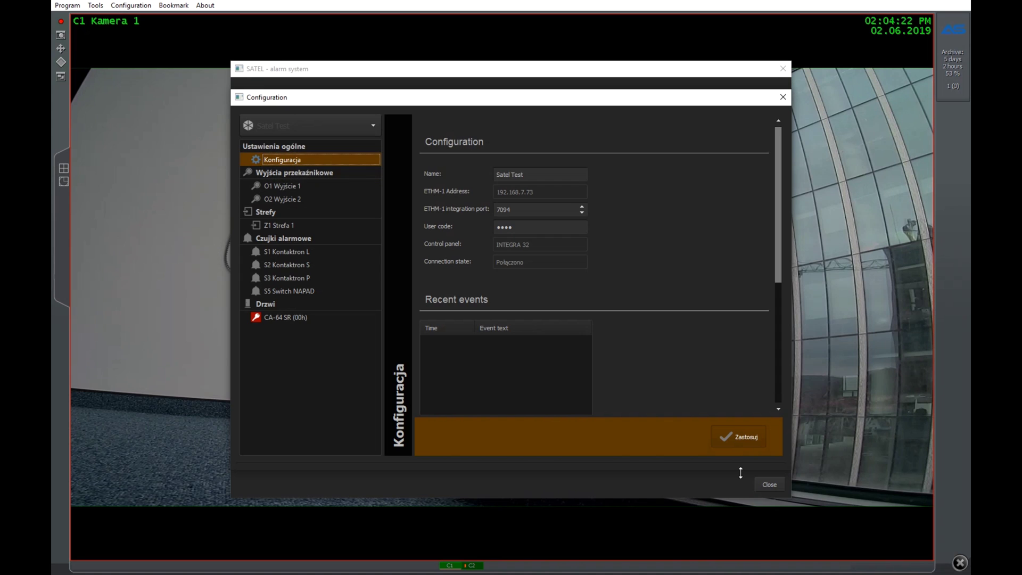
left_click(781, 99)
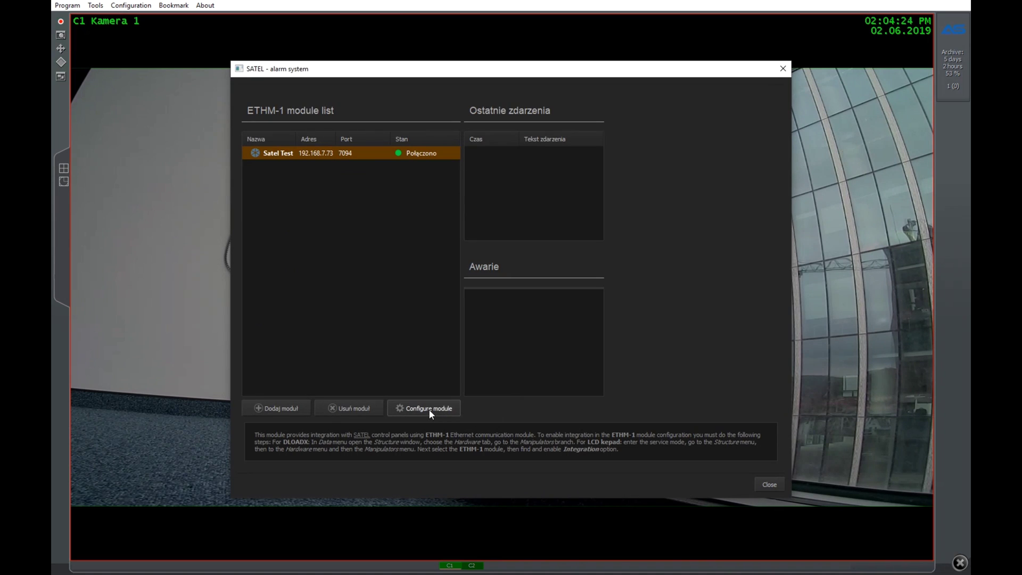
left_click(429, 409)
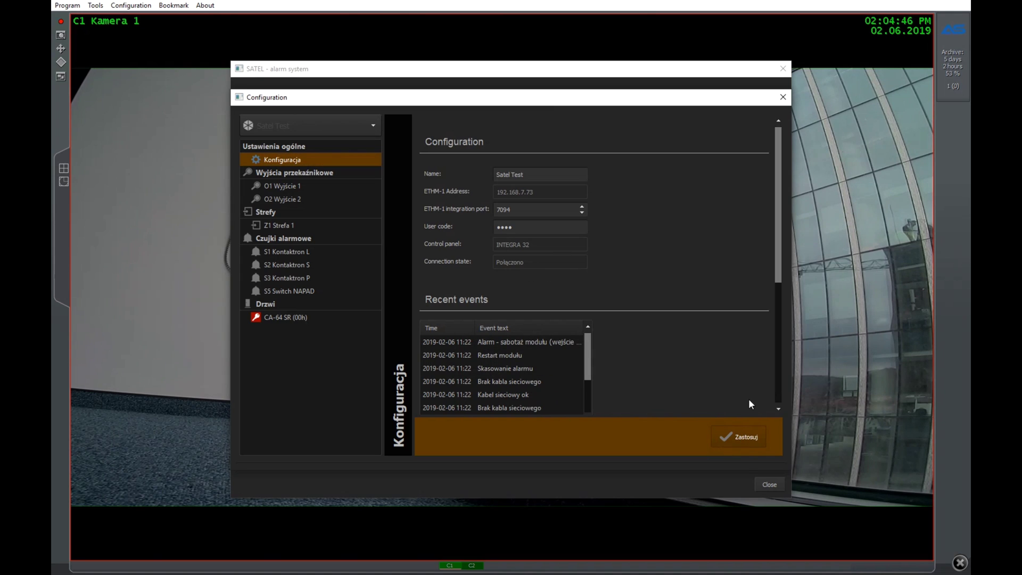
left_click(782, 97)
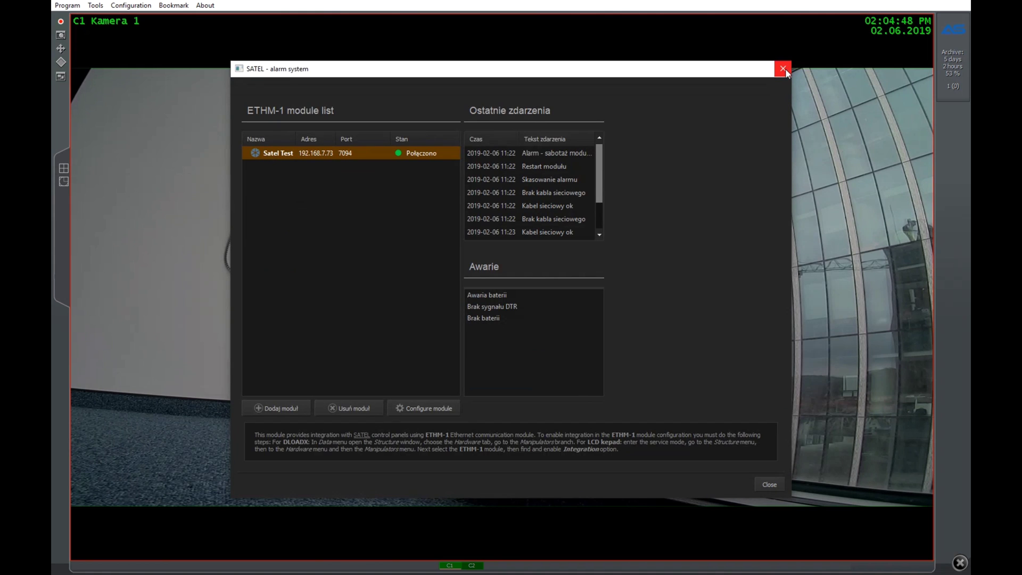
- Close the SATEL - alarm system window and exit the camera viewer
left_click(783, 69)
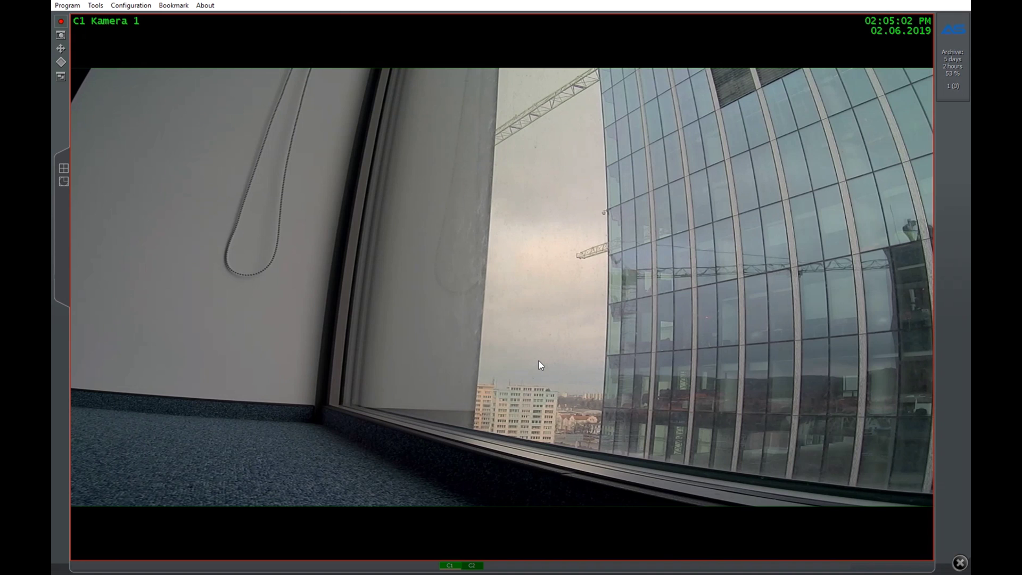
key("alt+F4")
- In the CMS4 client, tick E-maps in the Select visible tabs list and confirm
left_click(873, 563)
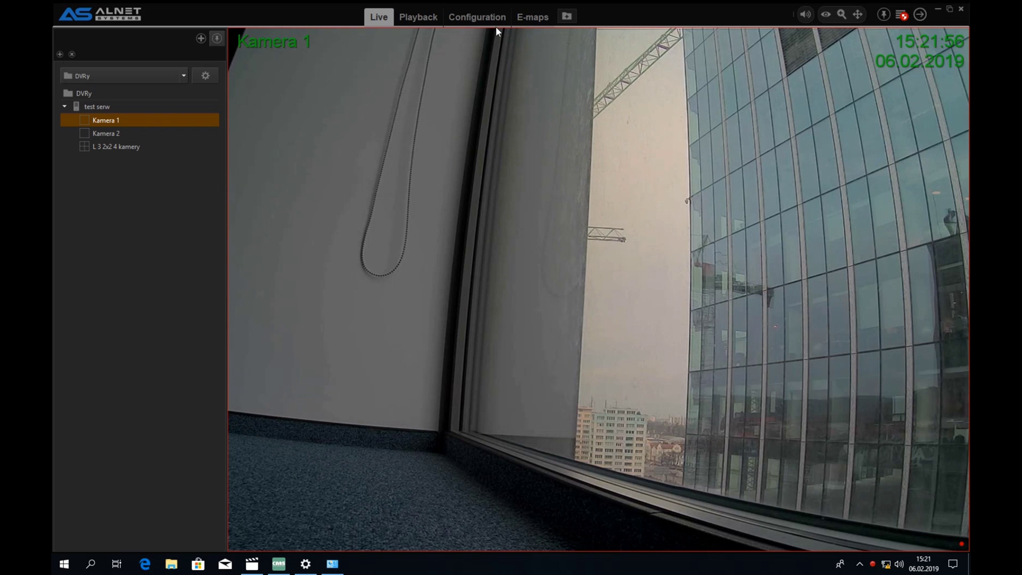
left_click(911, 15)
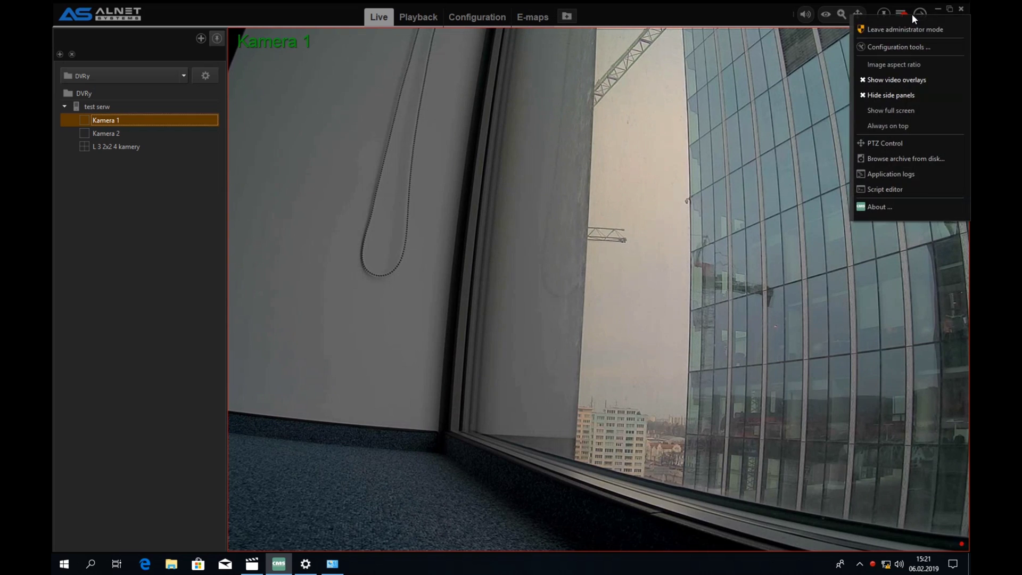
left_click(566, 16)
scroll(515, 320, "down", 5)
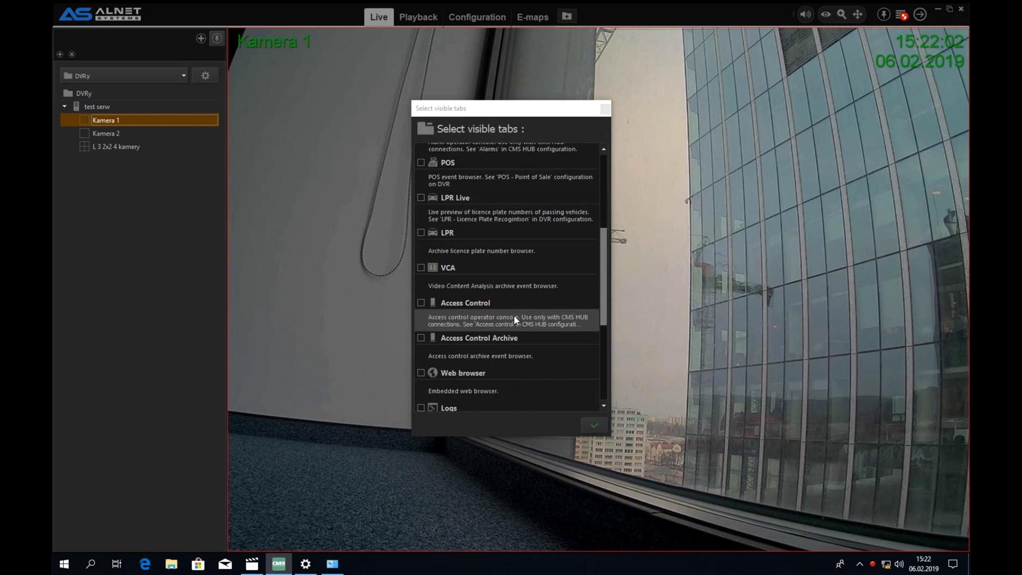
scroll(515, 319, "down", 1)
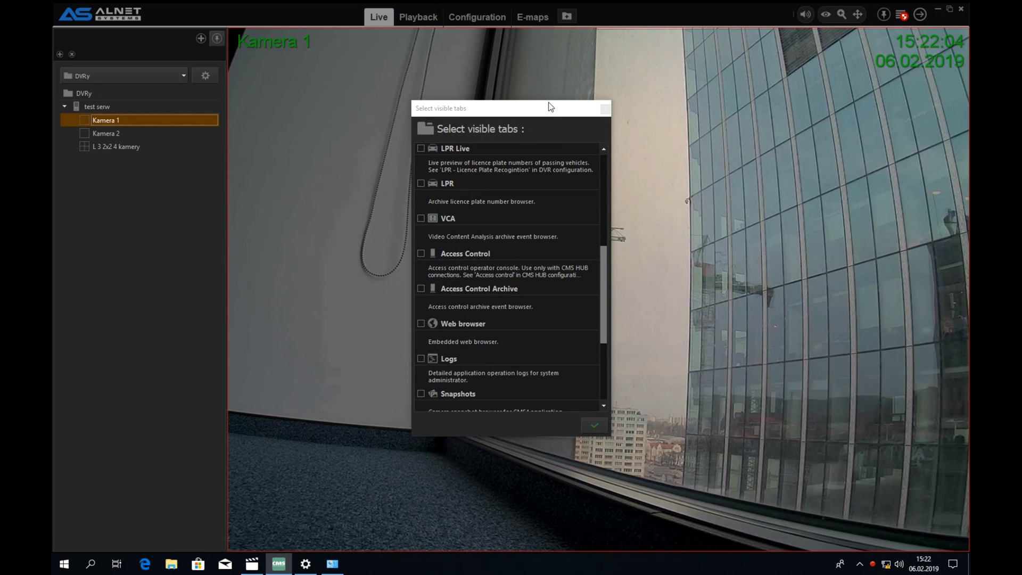
scroll(483, 348, "down", 2)
left_click(483, 349)
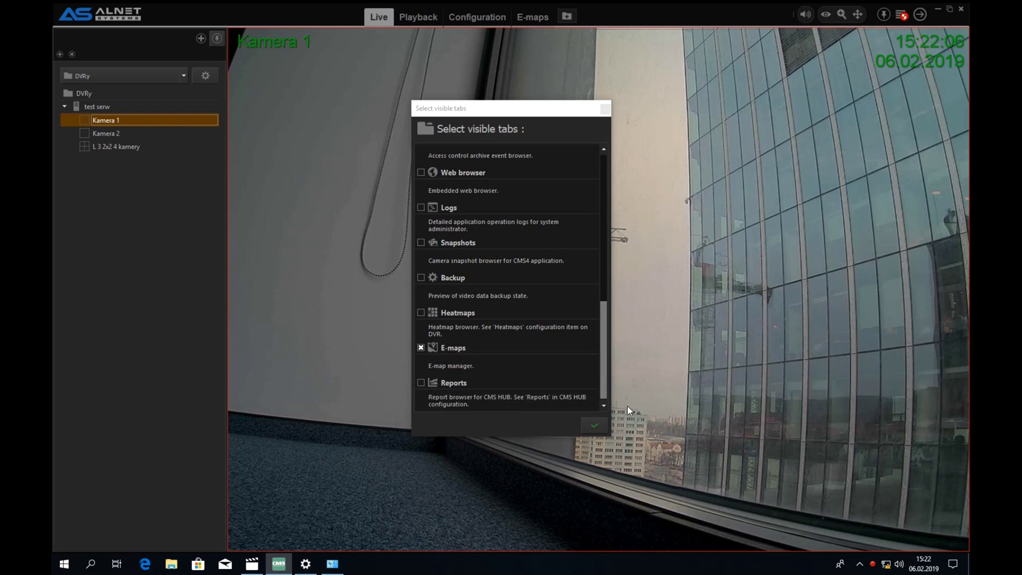
left_click(594, 425)
- Set budynek_biurowy_rzut_small from the Desktop as the E-map background image
left_click(524, 17)
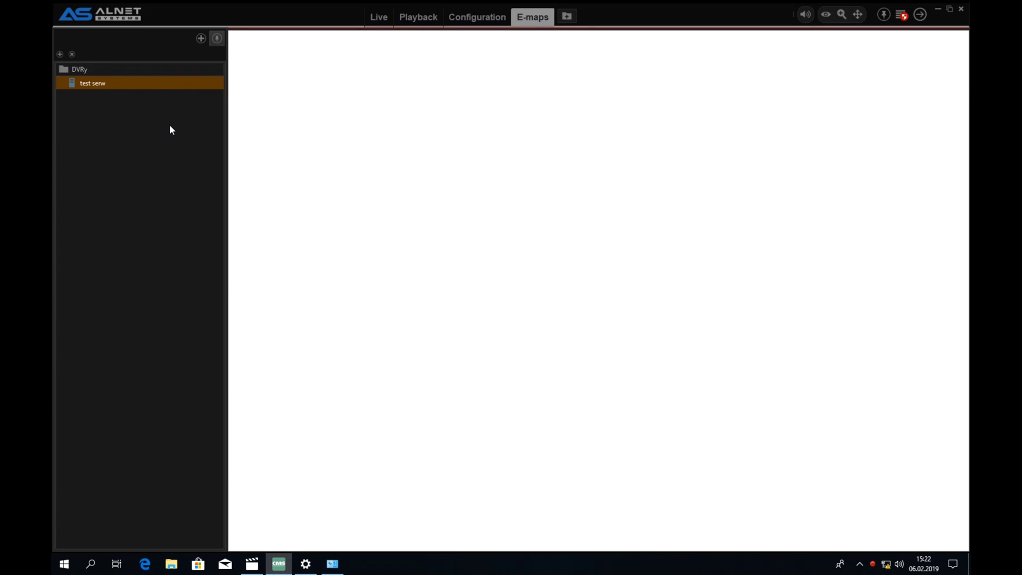
right_click(463, 166)
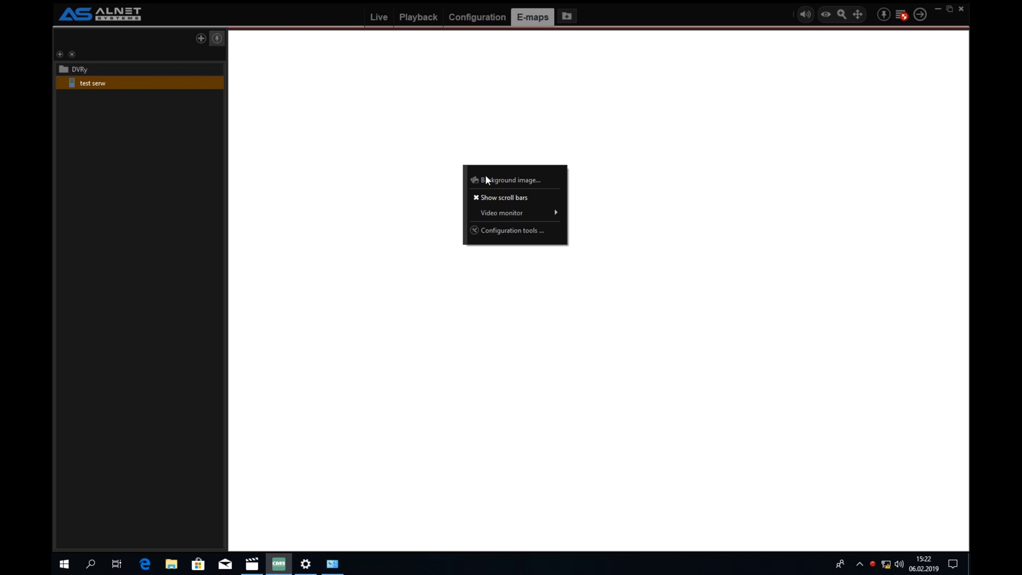
left_click(506, 180)
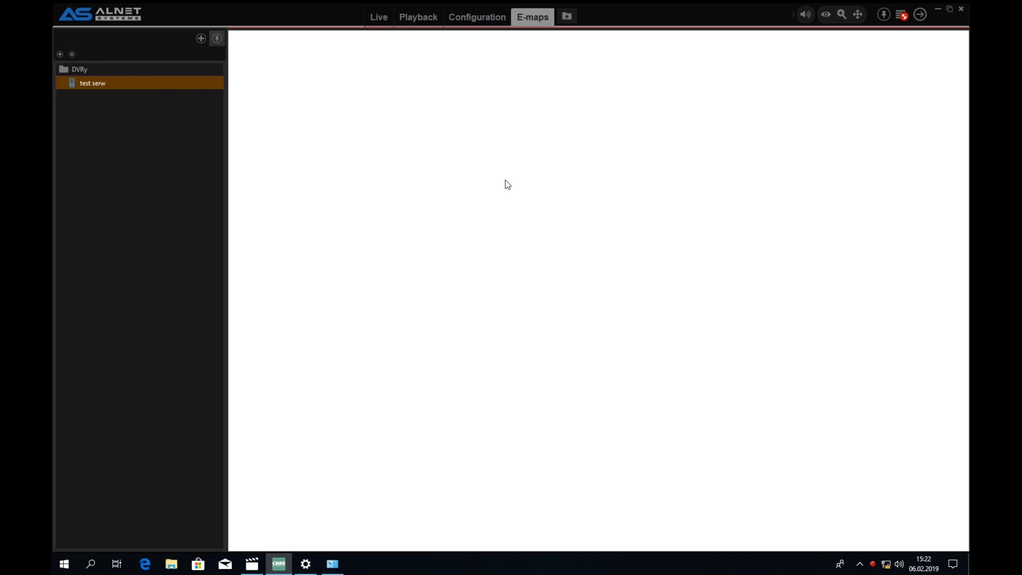
left_click(91, 94)
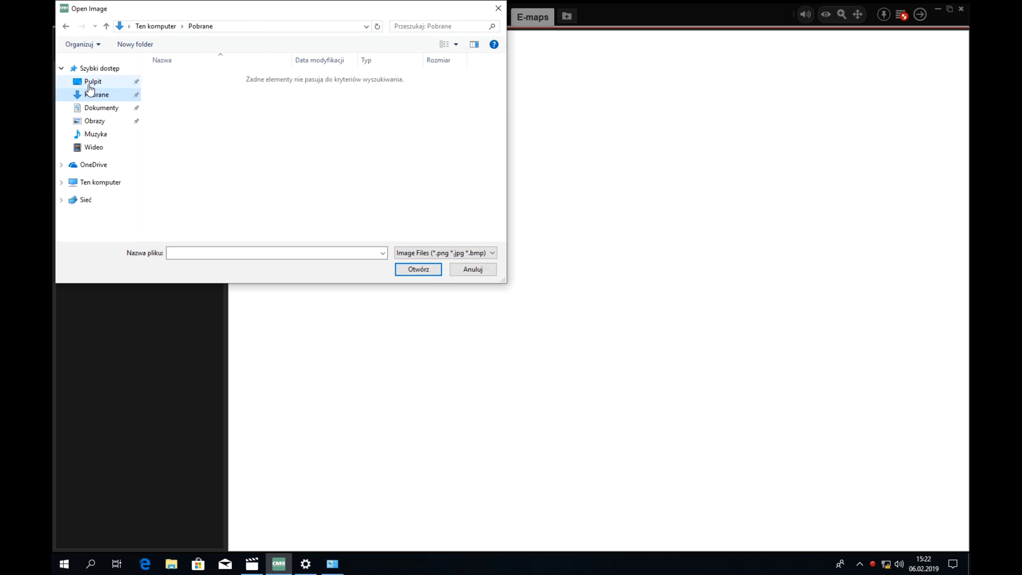
left_click(92, 81)
left_click(259, 103)
double_click(258, 102)
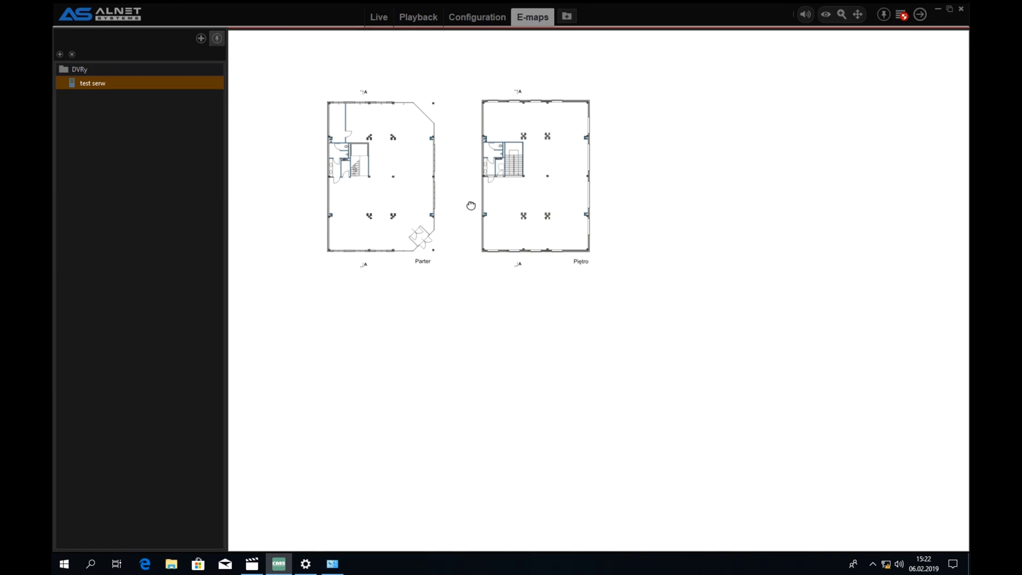
- Zoom and pan the map until both Parter and Piętro plans are fully visible
scroll(468, 189, "up", 2)
left_click_drag(467, 189, 634, 259)
scroll(502, 238, "up", 2)
scroll(606, 272, "down", 2)
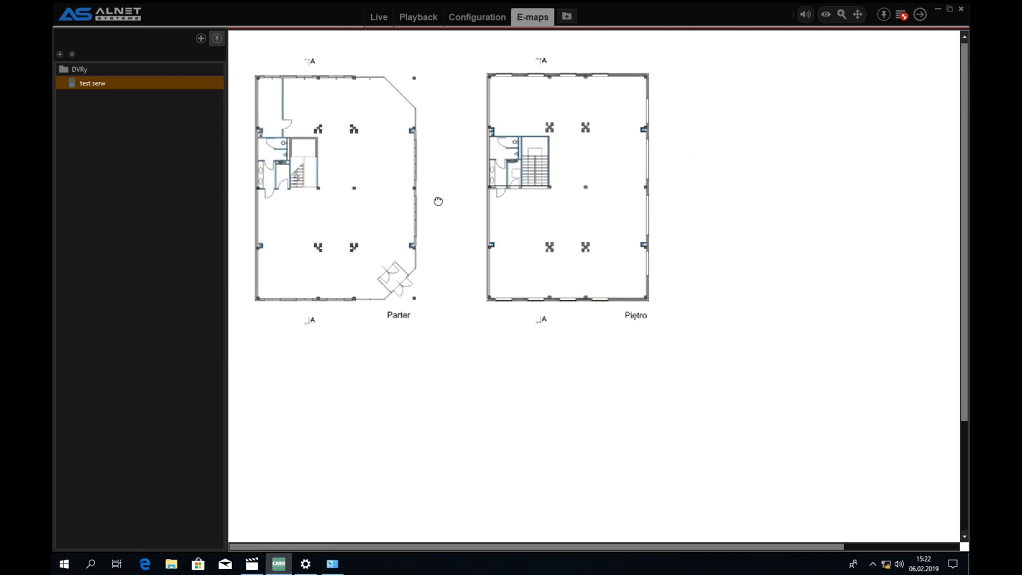
- Open the map's Configuration tools toolbox and move it aside from the plans
right_click(450, 216)
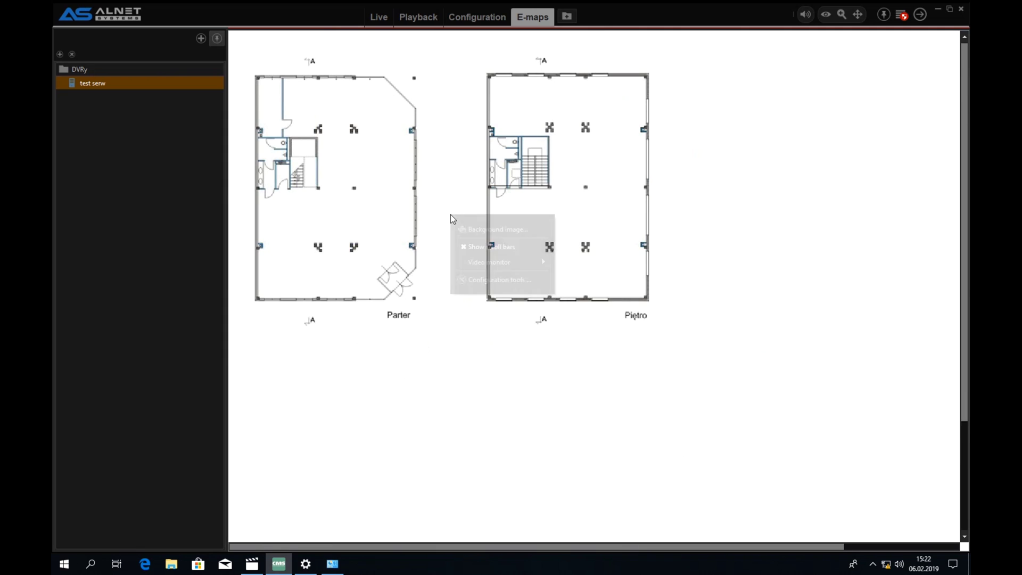
left_click(711, 103)
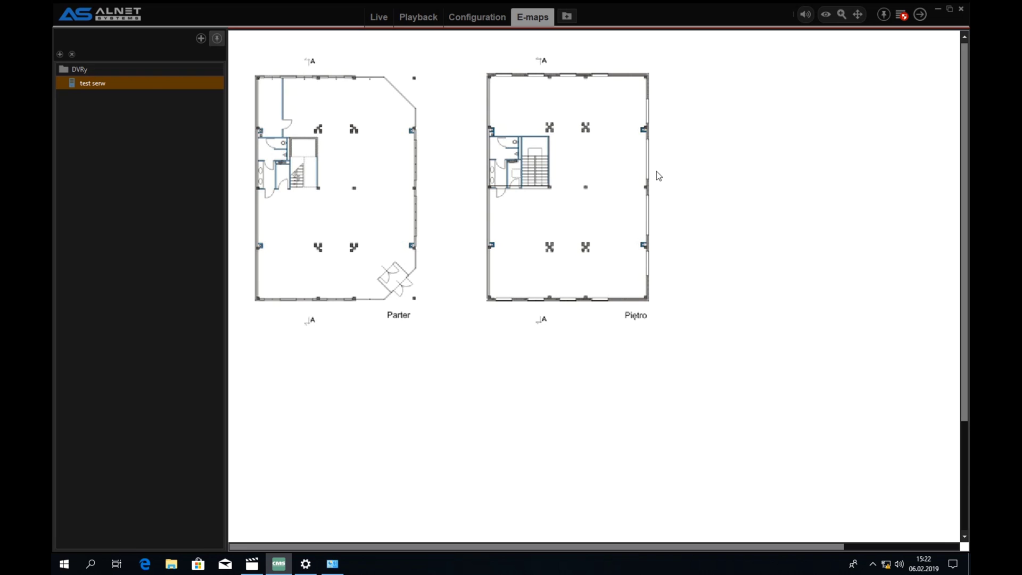
right_click(610, 176)
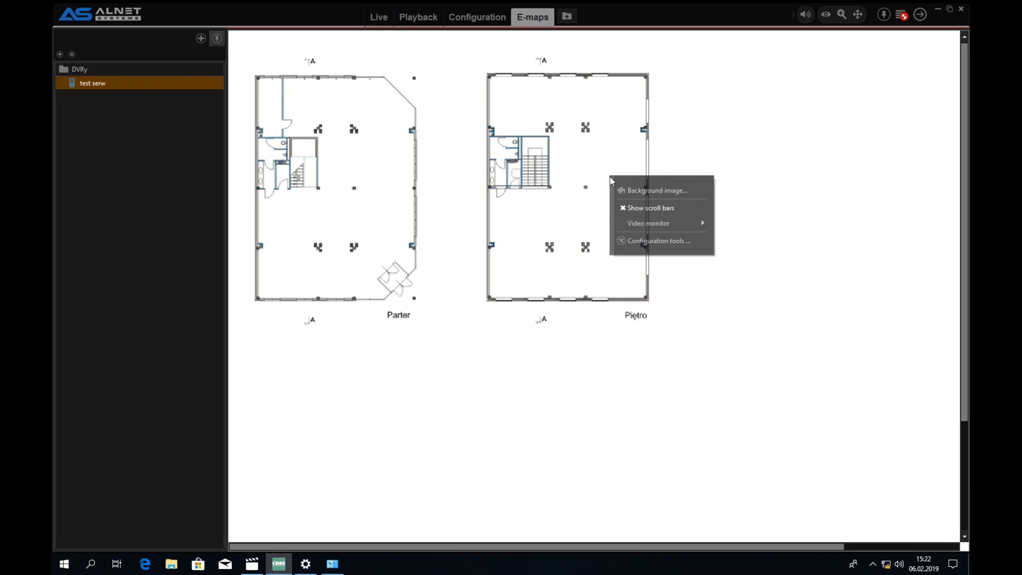
left_click(642, 241)
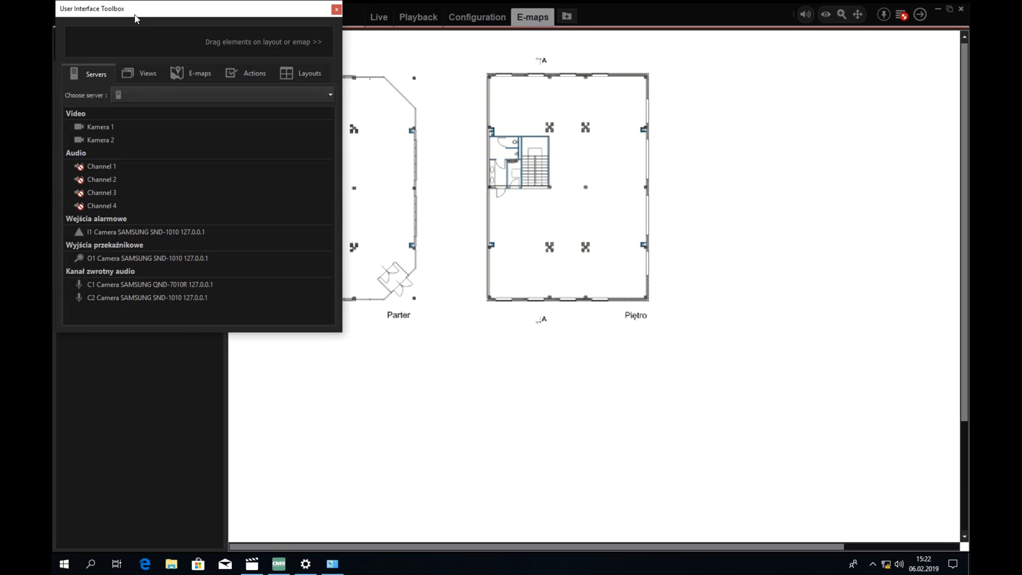
left_click_drag(135, 19, 711, 27)
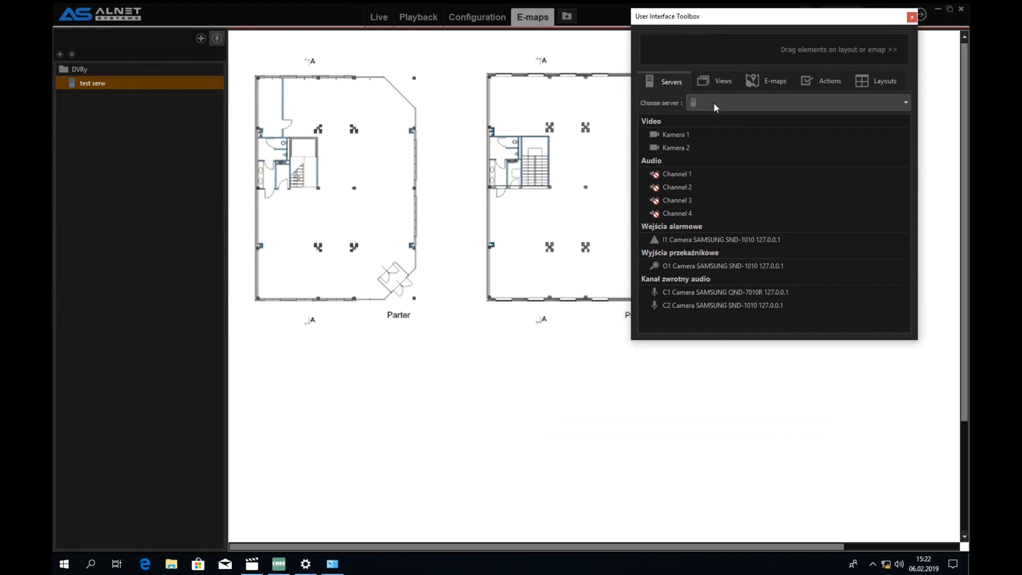
- Select Satel Test in the toolbox's Choose server list
left_click(715, 104)
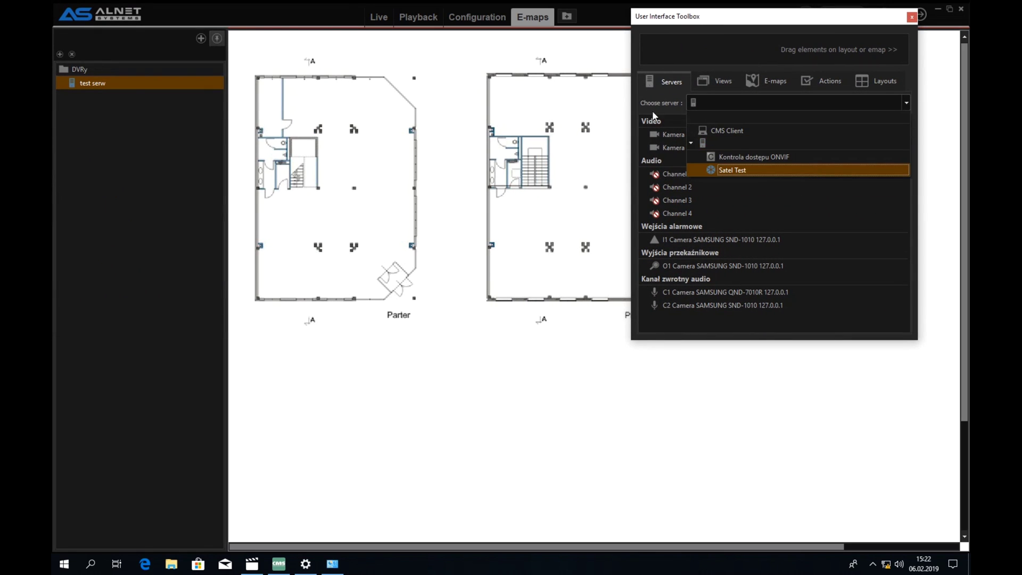
left_click(671, 217)
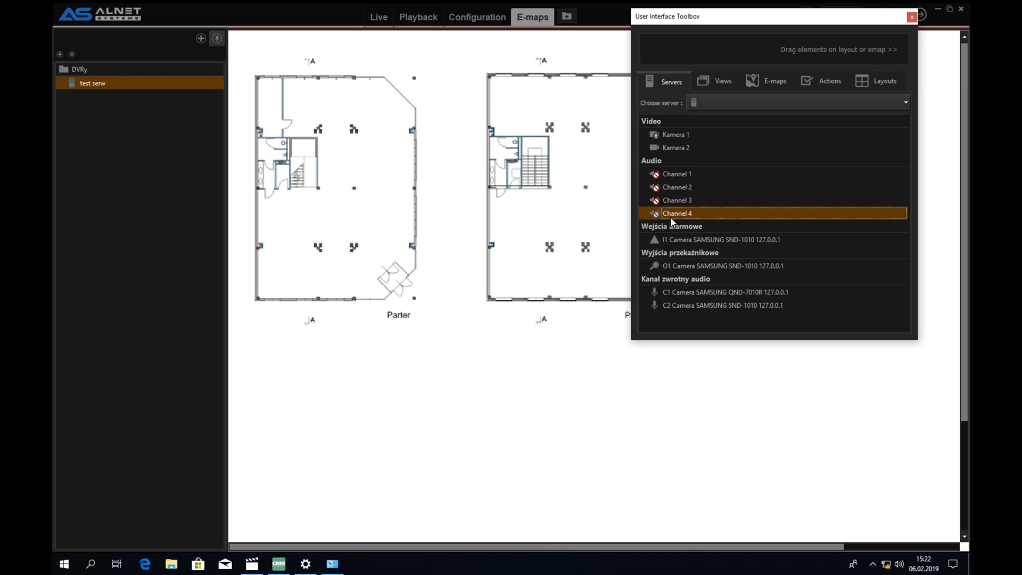
left_click(743, 105)
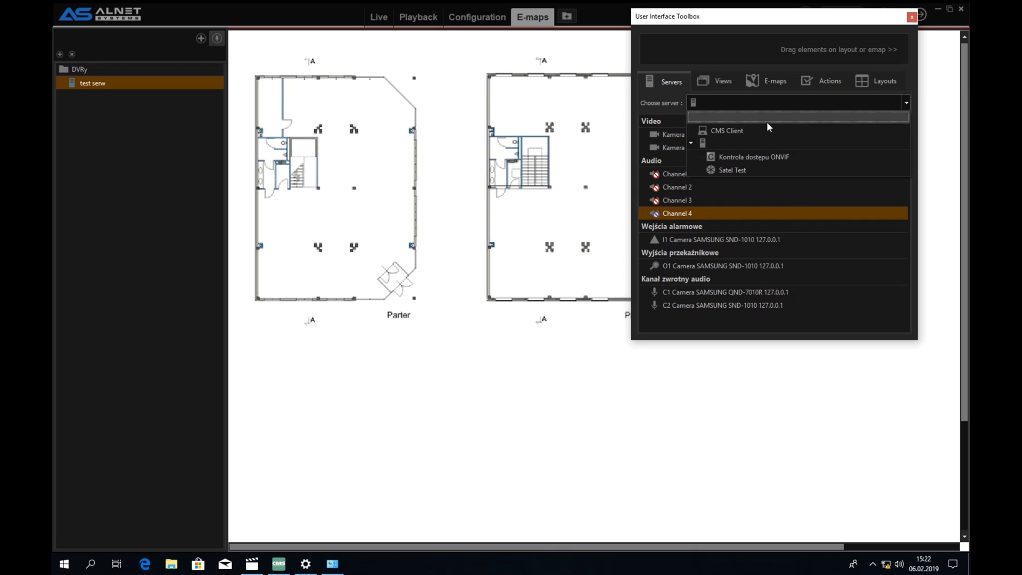
left_click(799, 143)
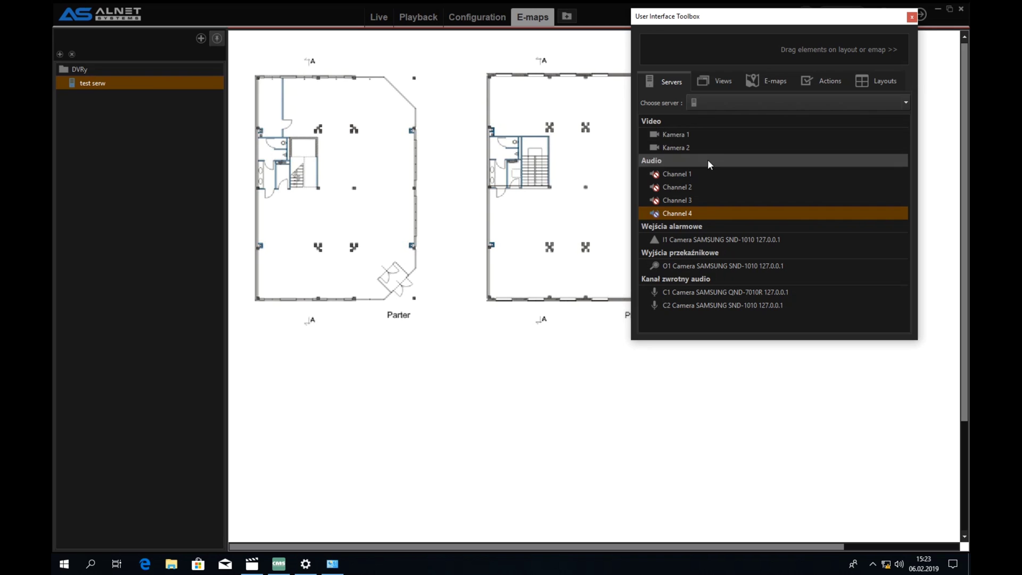
left_click(708, 104)
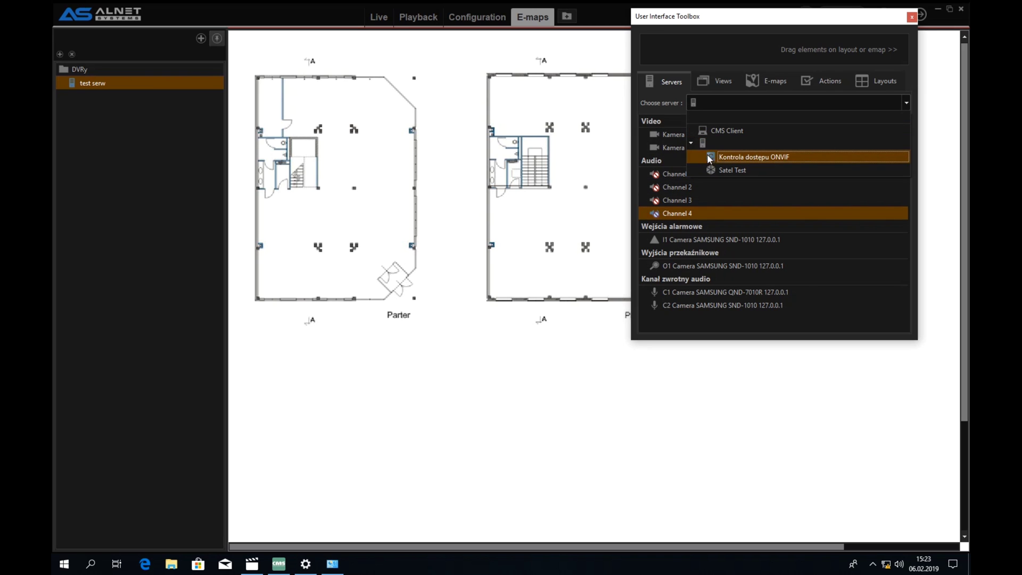
left_click(742, 170)
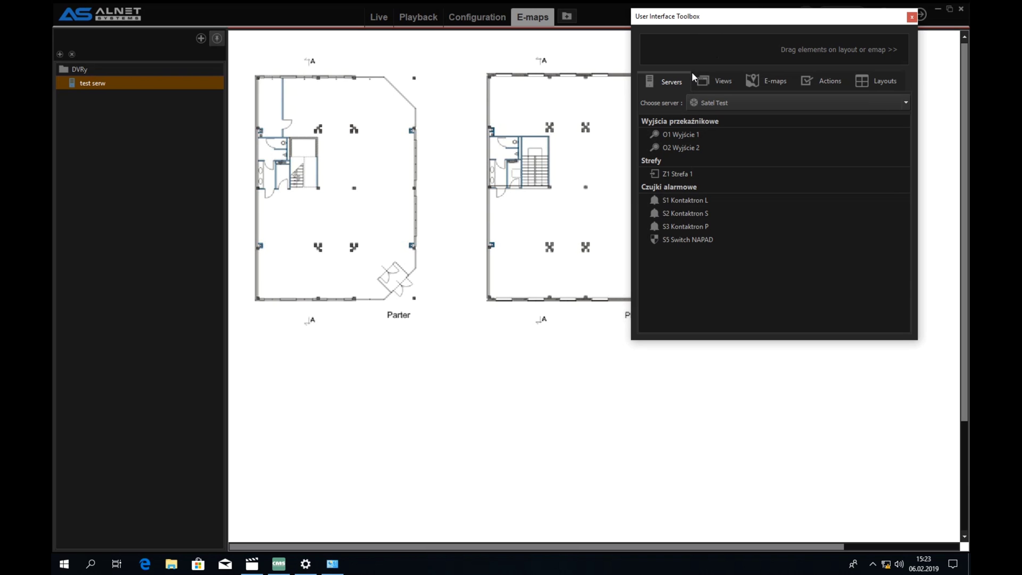
- Drop zone Z1 Strefa 1 onto Piętro and reshape its vertices around the stairwell corner
left_click_drag(698, 18, 737, 33)
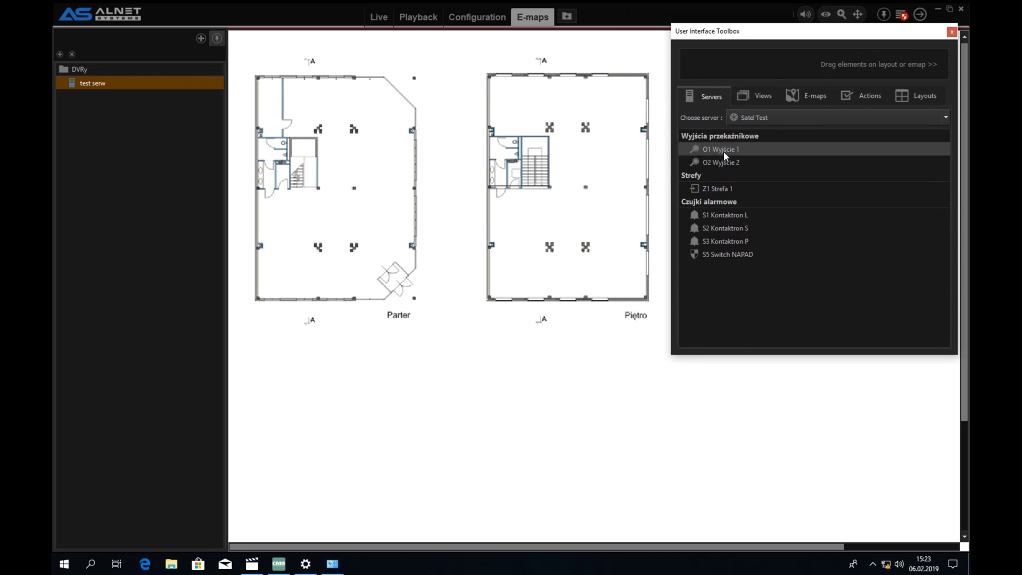
left_click(407, 360)
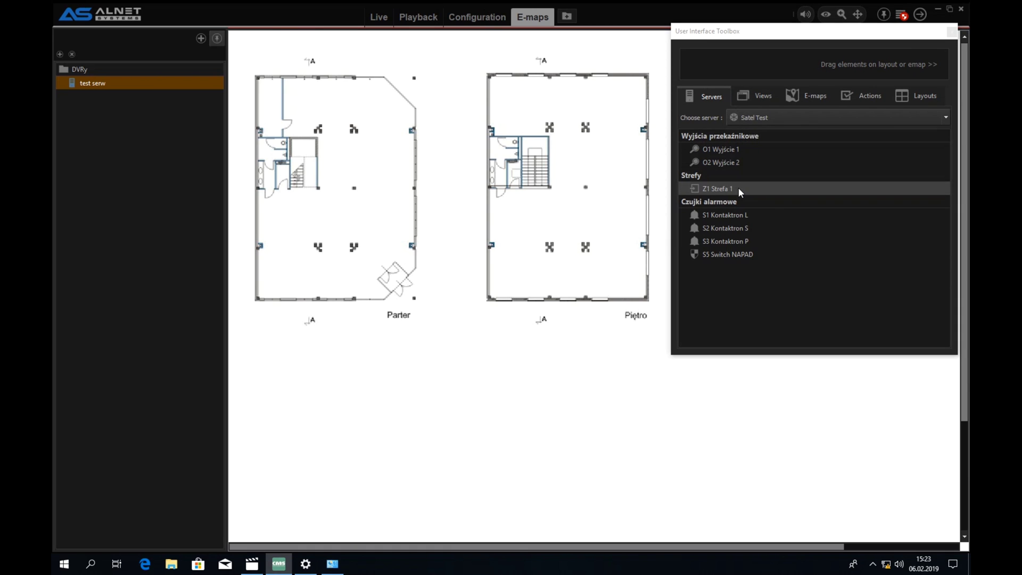
left_click_drag(739, 188, 619, 287)
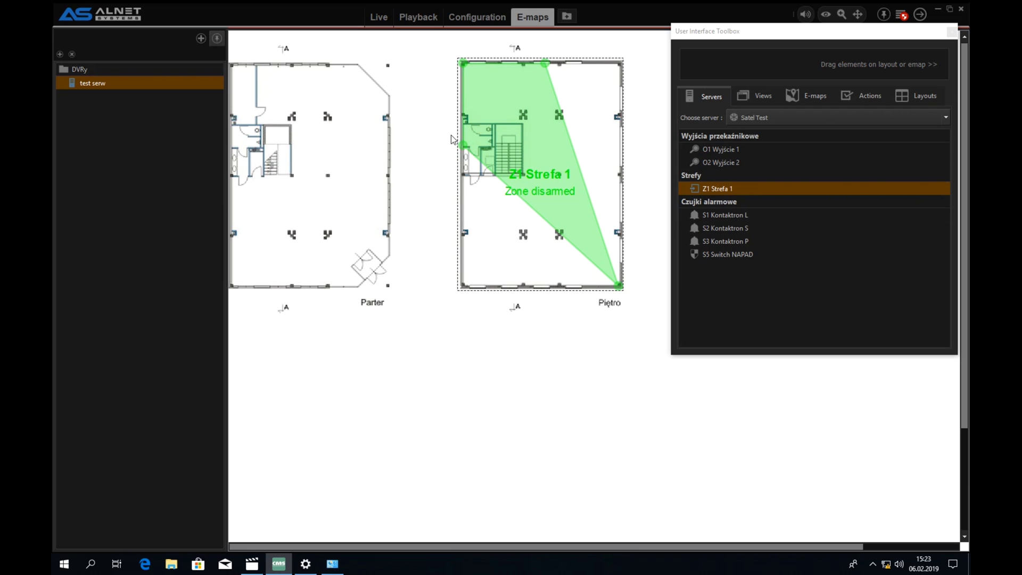
left_click_drag(465, 145, 463, 288)
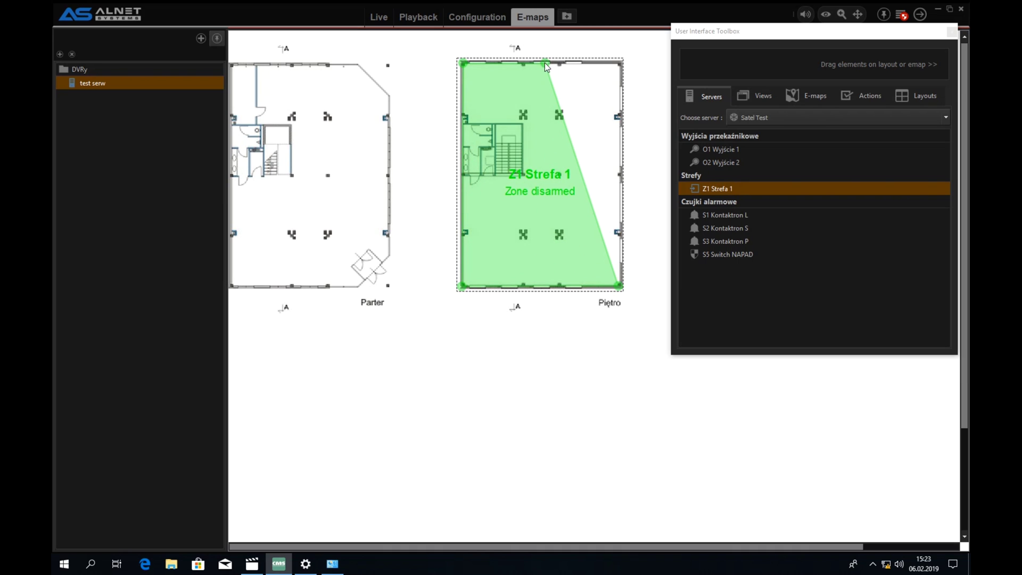
left_click_drag(545, 63, 618, 64)
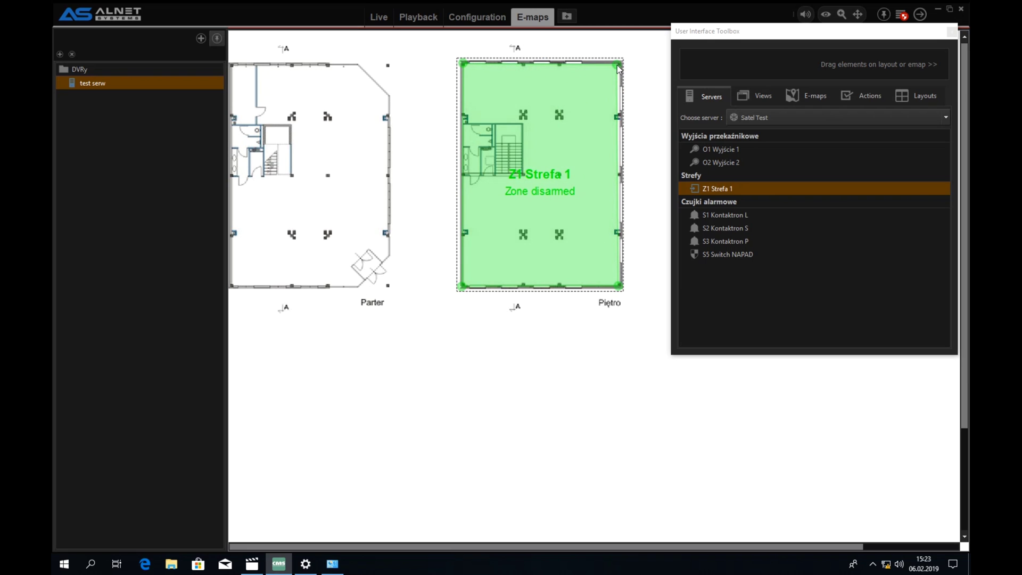
left_click(462, 122)
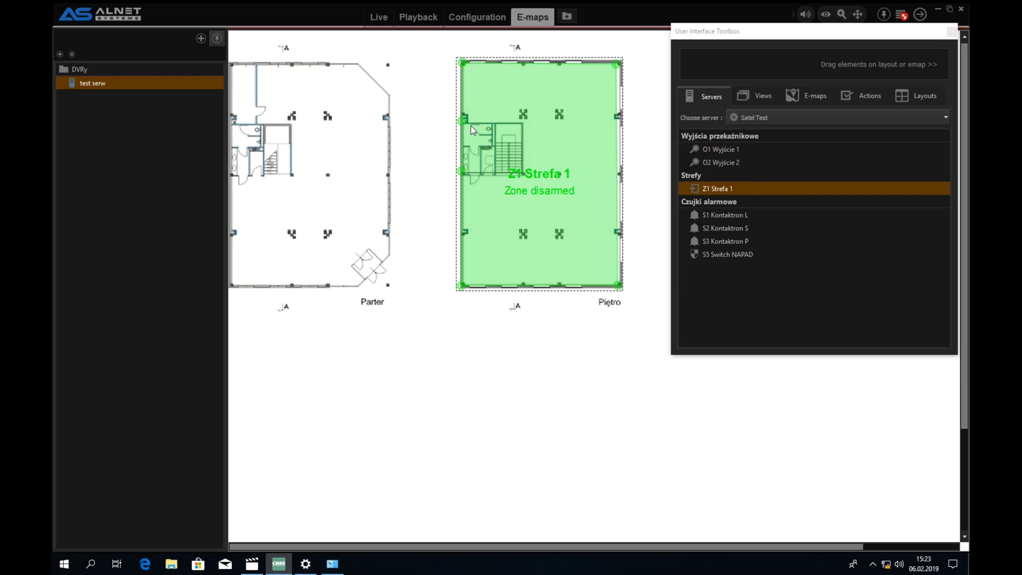
left_click_drag(462, 121, 522, 125)
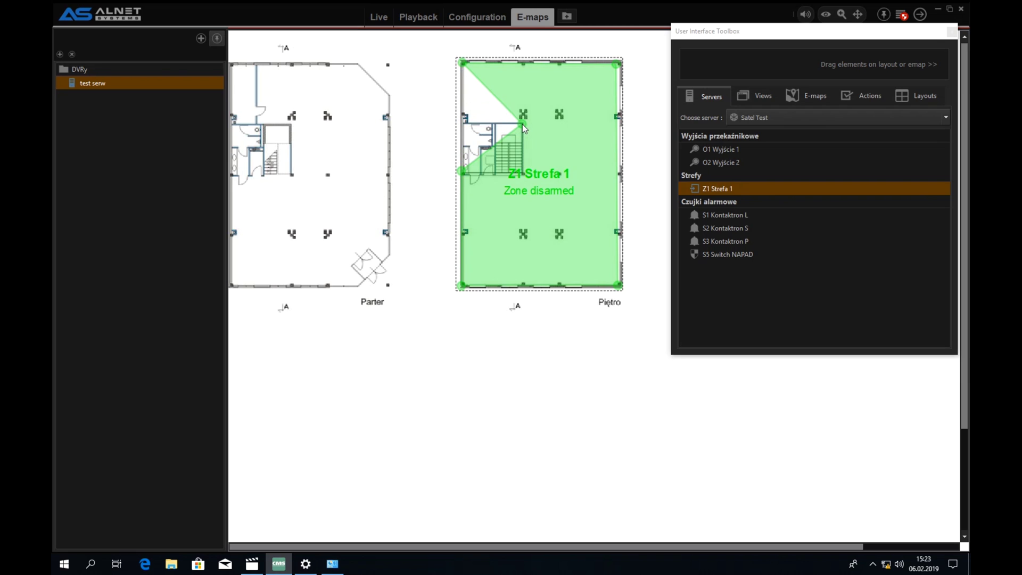
left_click_drag(471, 71, 464, 124)
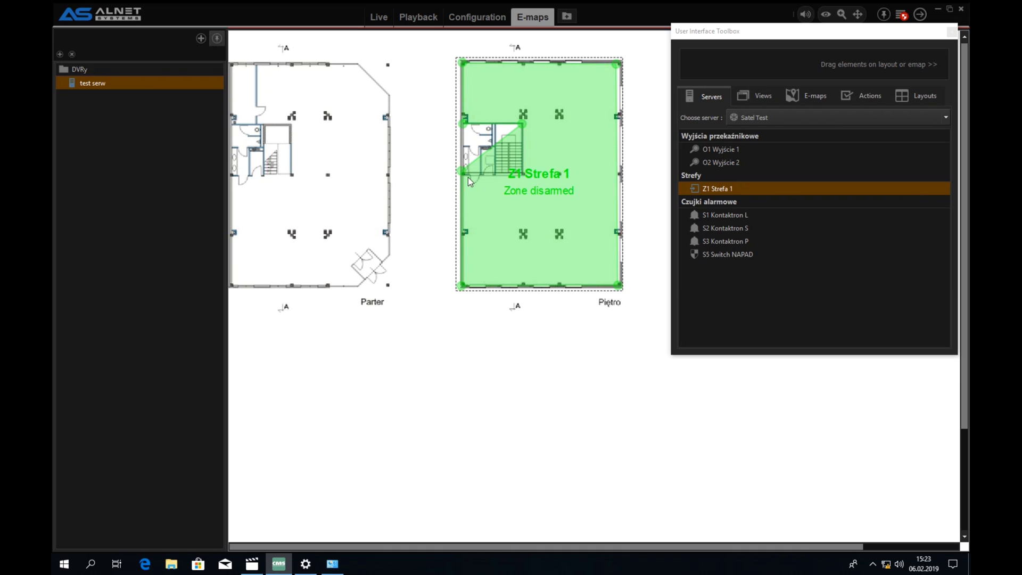
left_click_drag(465, 171, 508, 180)
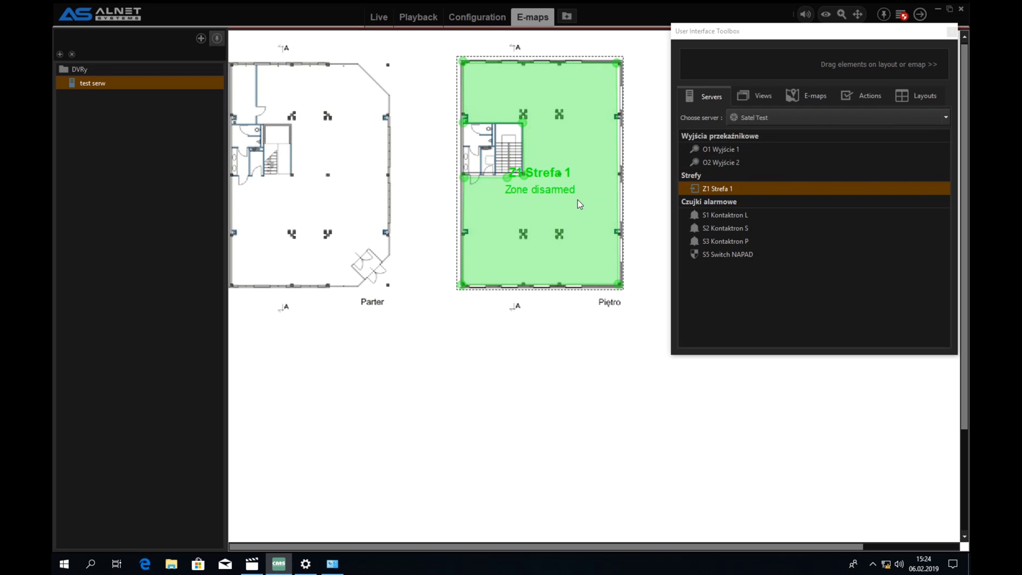
- Place S1 and S2 Kontaktron at Piętro's top, S3 at the bottom, S5 Switch NAPAD inside the zone
left_click_drag(743, 215, 500, 55)
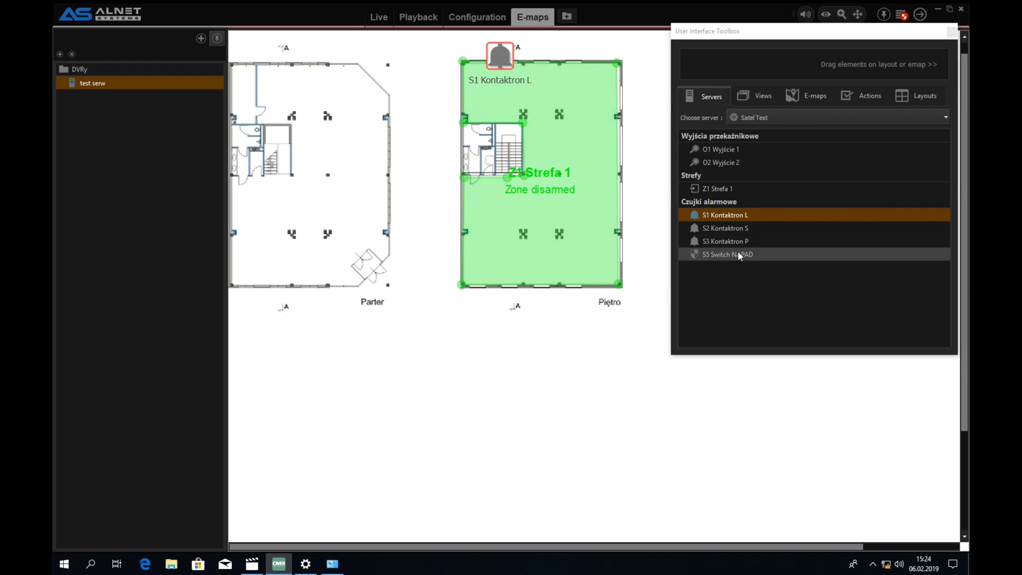
left_click_drag(699, 223, 578, 53)
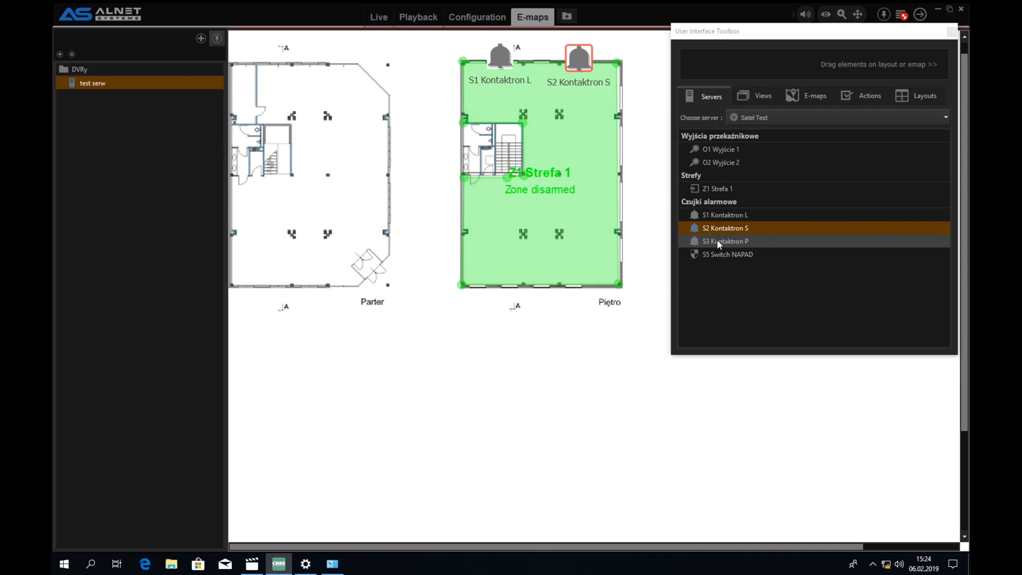
left_click_drag(718, 242, 546, 277)
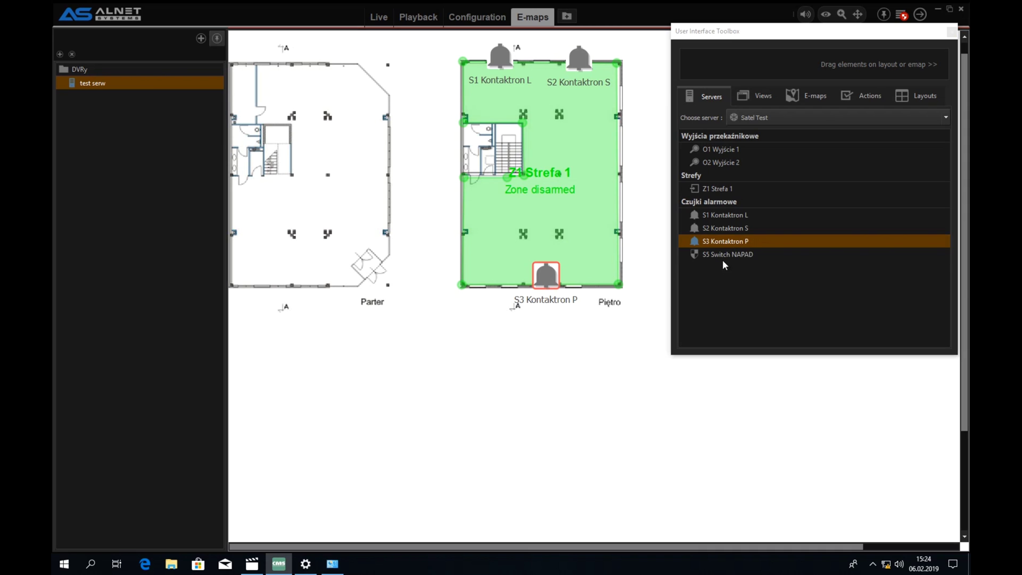
left_click_drag(723, 256, 560, 126)
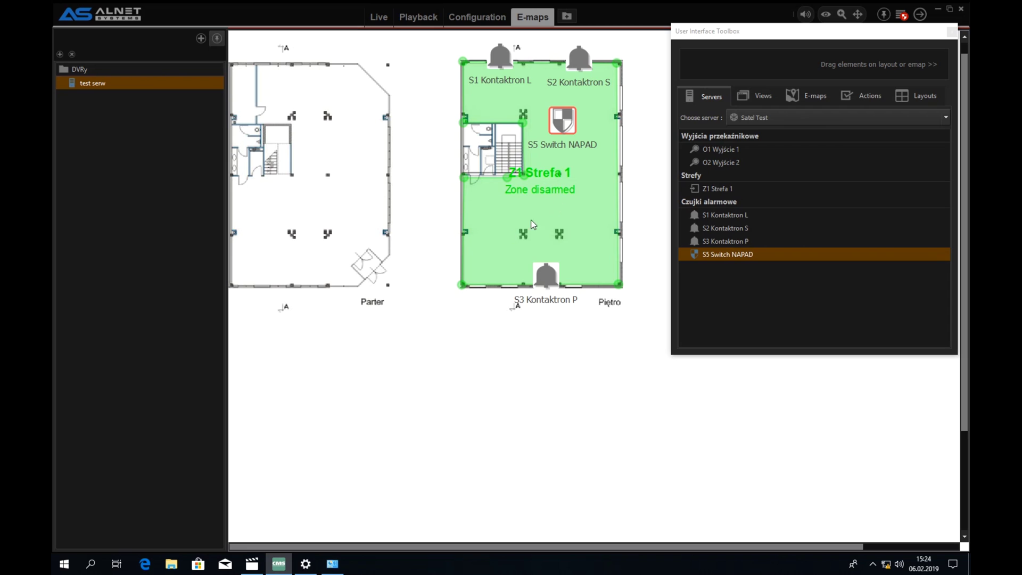
- Review the zone's arming options, check S5's status, then close the User Interface Toolbox
right_click(541, 193)
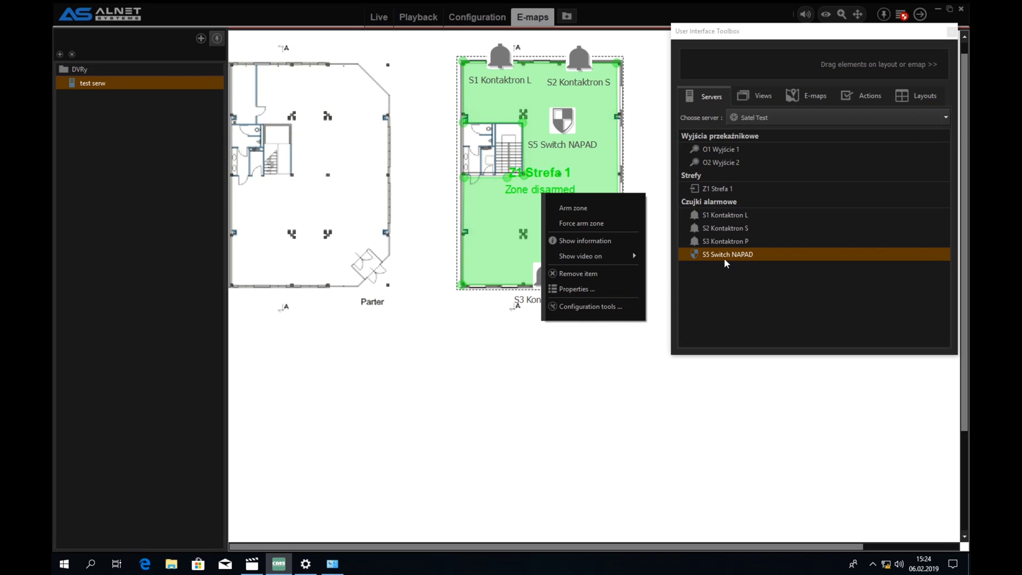
left_click(554, 407)
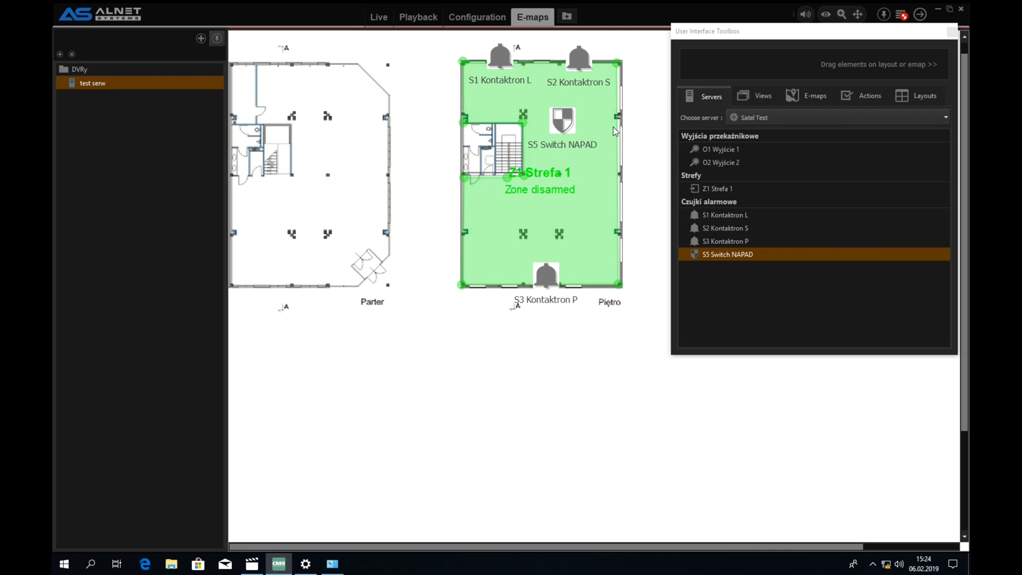
mouse_move(612, 136)
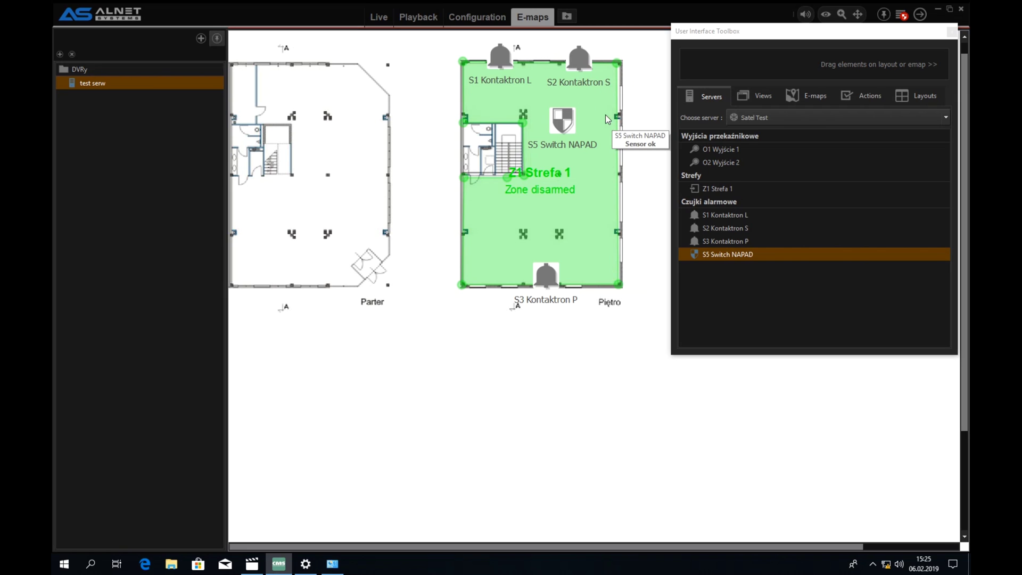
left_click(952, 33)
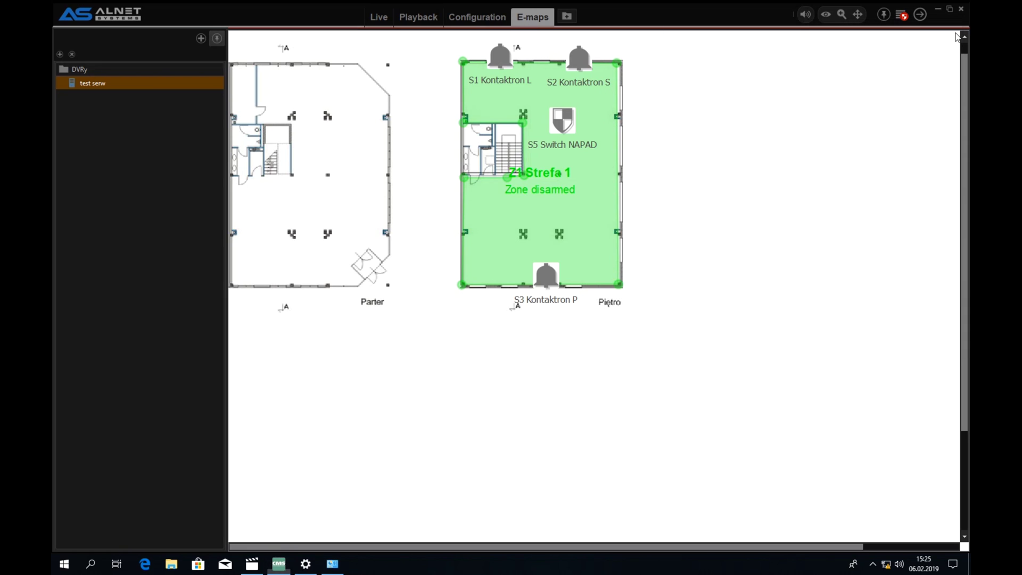
- Open the CMS Client device in the Configuration section
left_click(456, 18)
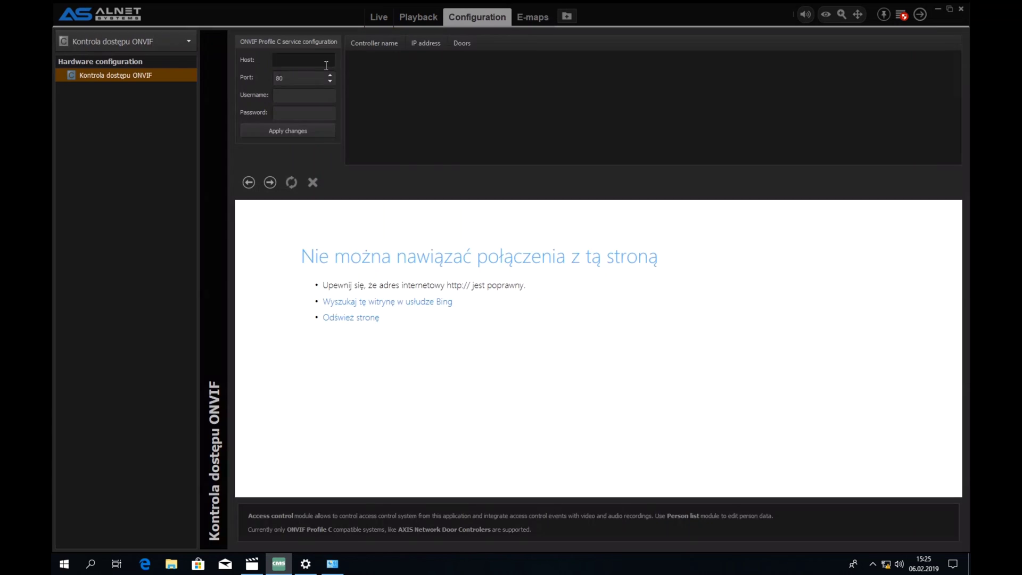
left_click(111, 39)
left_click(97, 73)
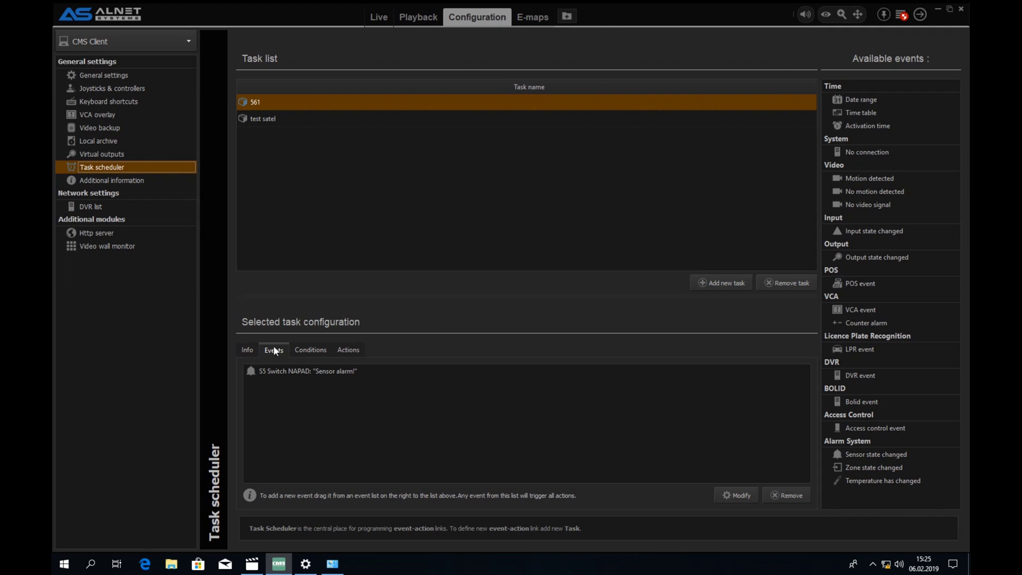
- Check that the test satel task's action is Show Kamera 1 on Monitor 1
double_click(261, 116)
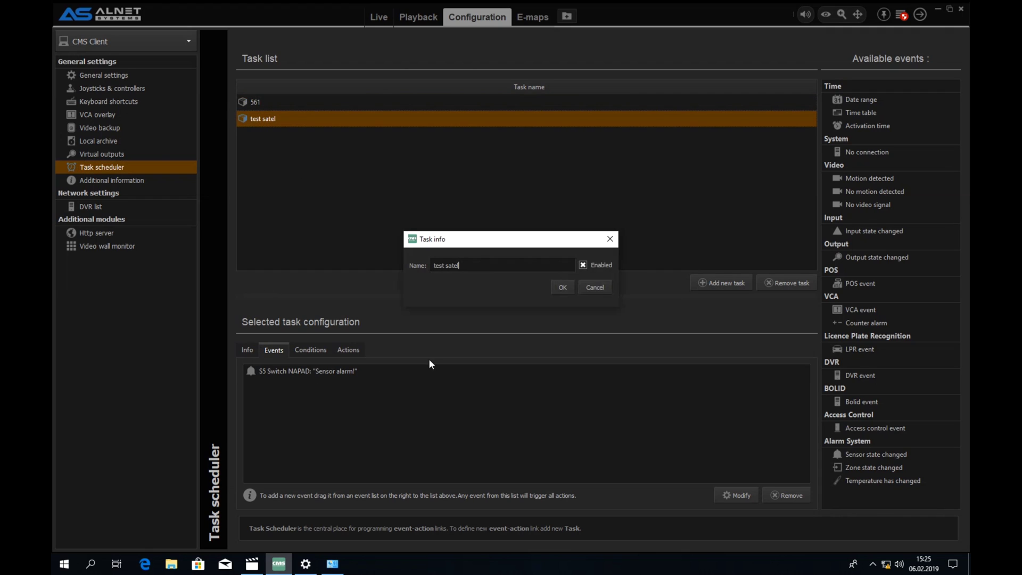
left_click(607, 290)
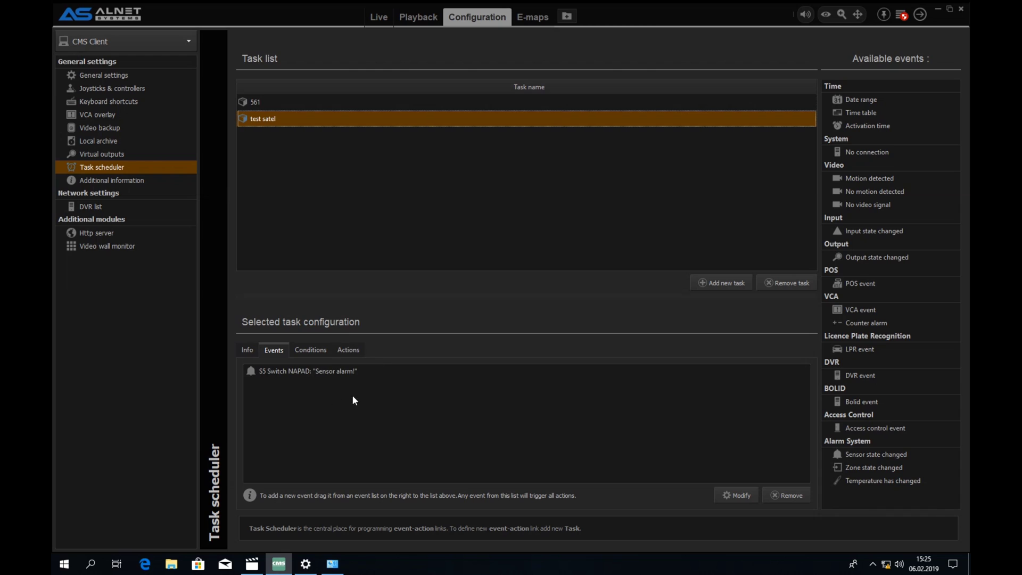
left_click(351, 351)
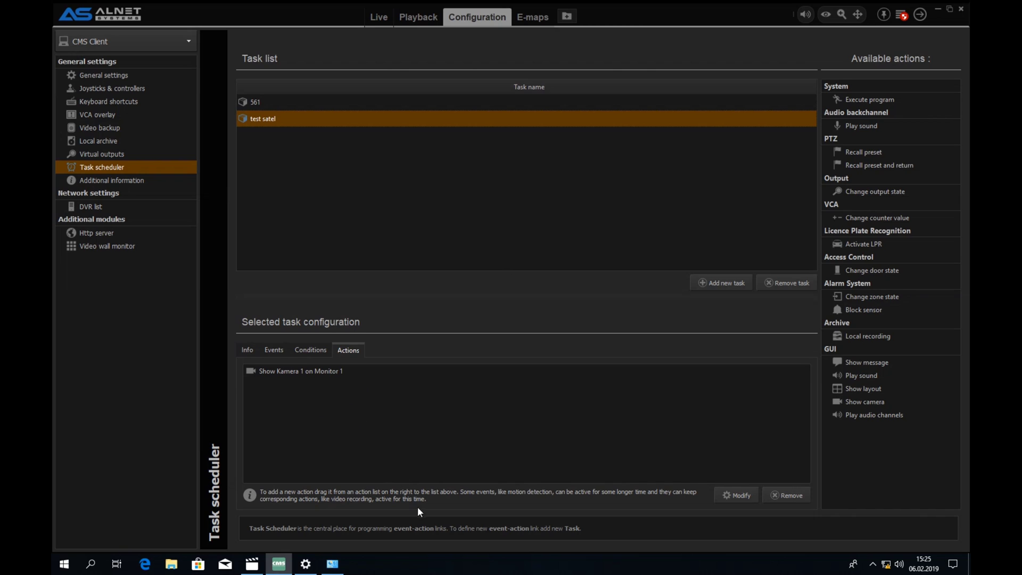
- On the e-map, arm zone Z1 Strefa 1 and let its exit delay finish
left_click(527, 18)
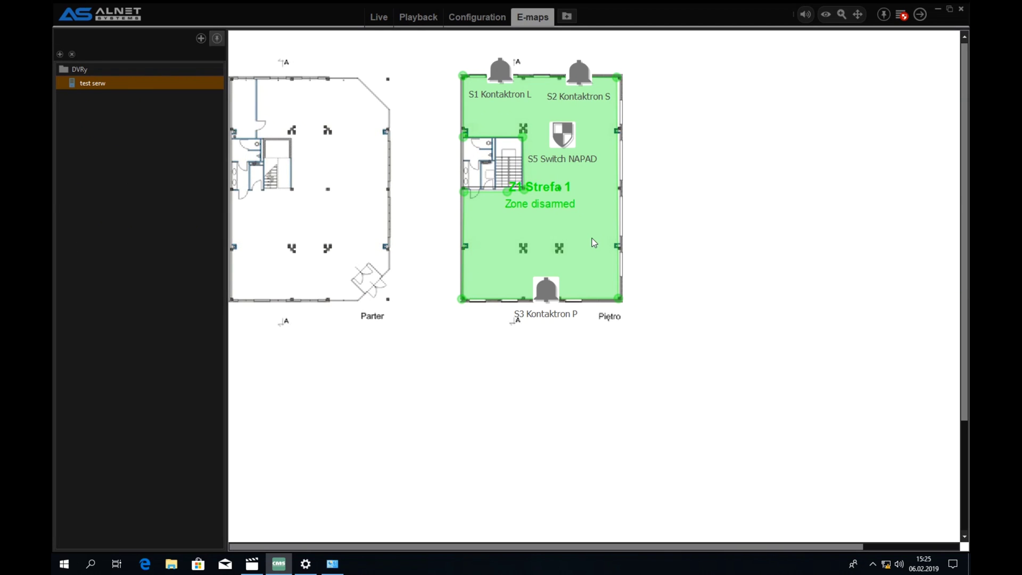
mouse_move(584, 298)
right_click(603, 232)
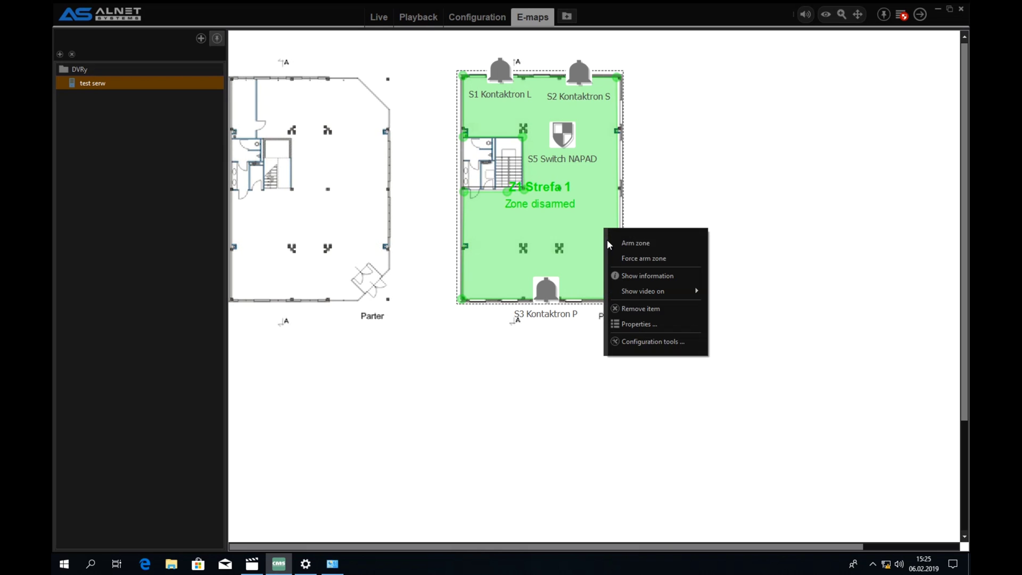
left_click(637, 245)
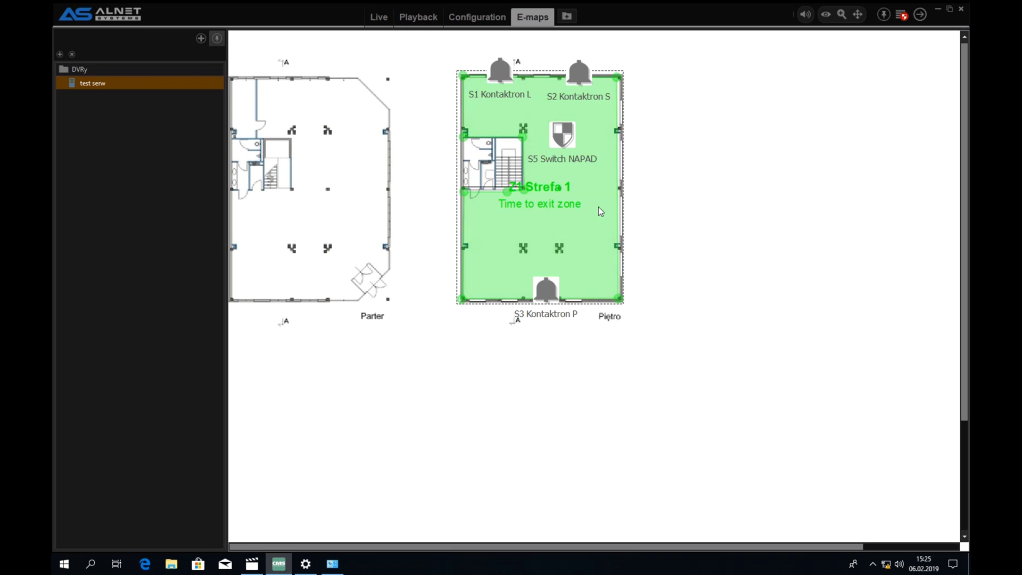
mouse_move(598, 206)
mouse_move(500, 218)
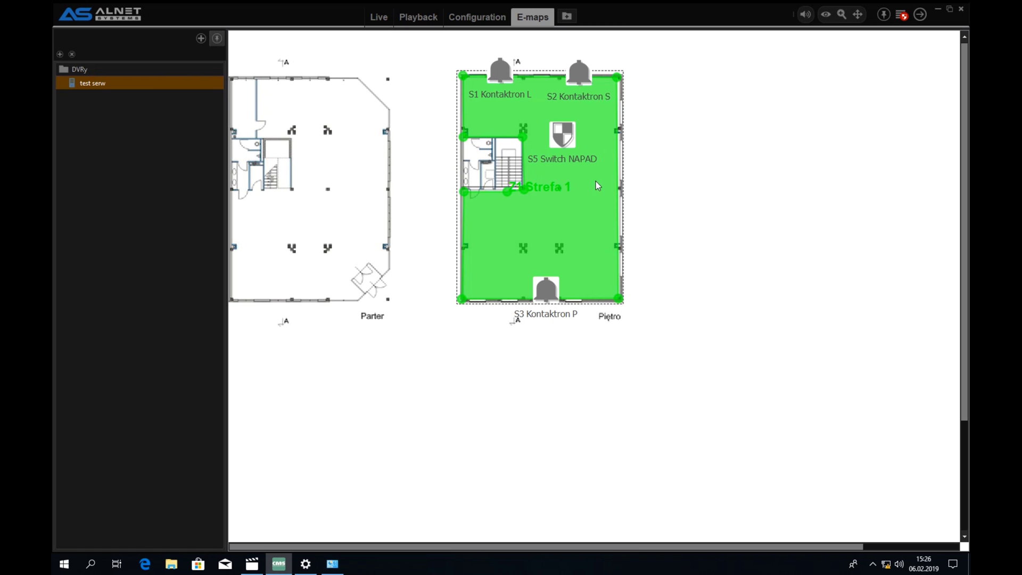
- Watch the alarm bring up Kamera 1 live, dismiss the zone menu, return to Configuration
right_click(519, 207)
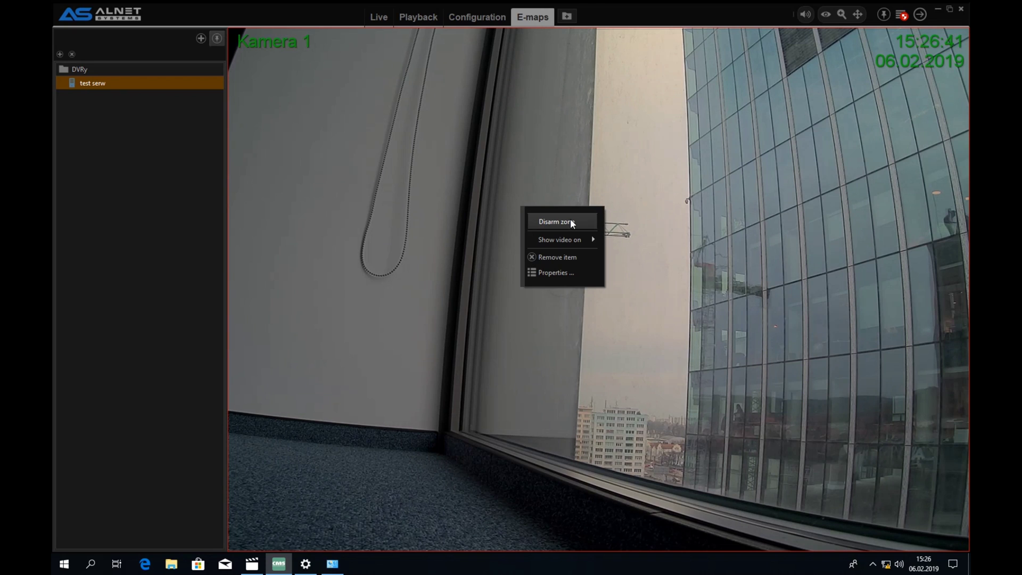
left_click(767, 400)
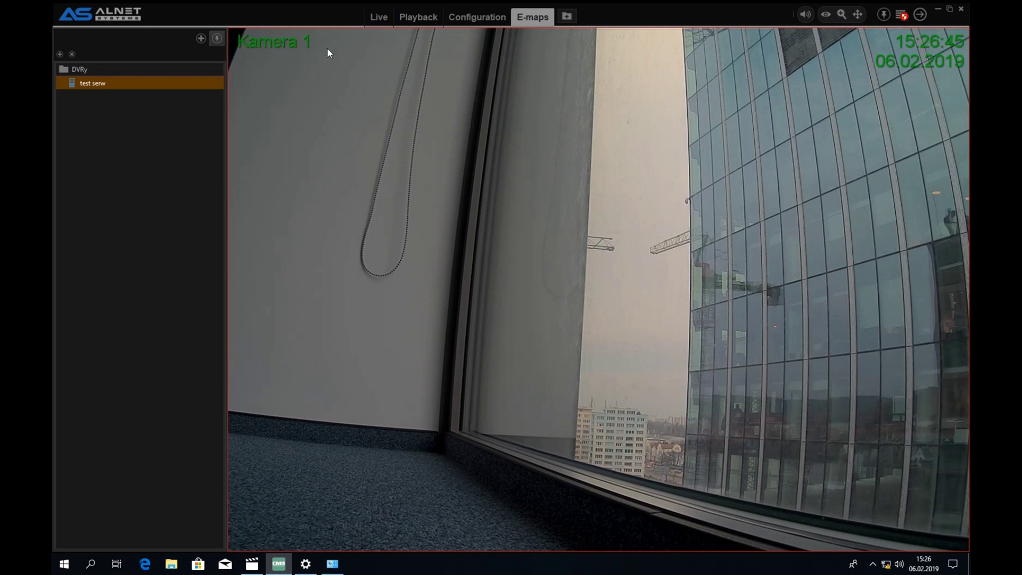
mouse_move(694, 534)
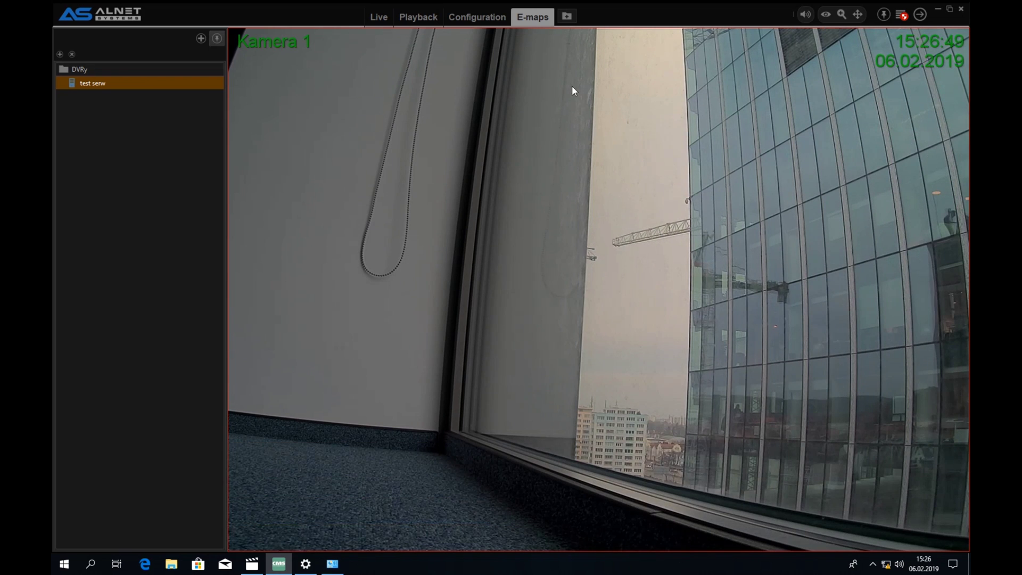
mouse_move(901, 4)
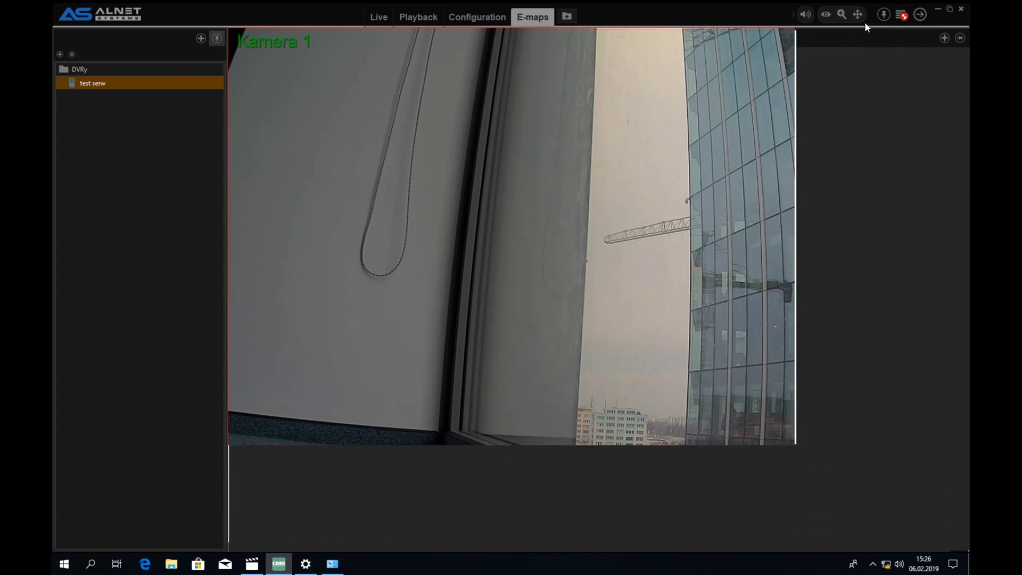
left_click(486, 17)
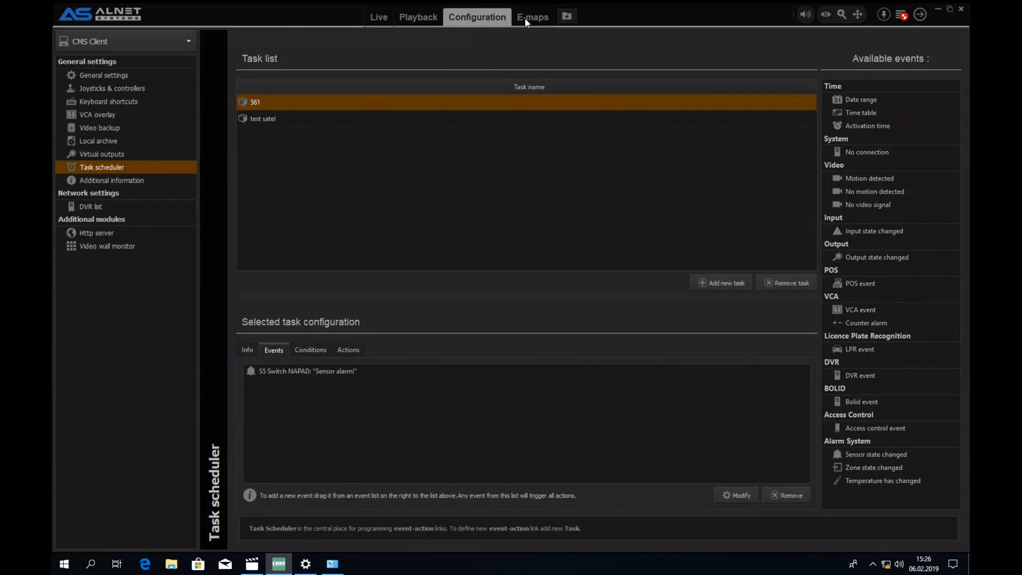
- Back on the e-map, clear the alarm on zone Z1 Strefa 1
left_click(527, 17)
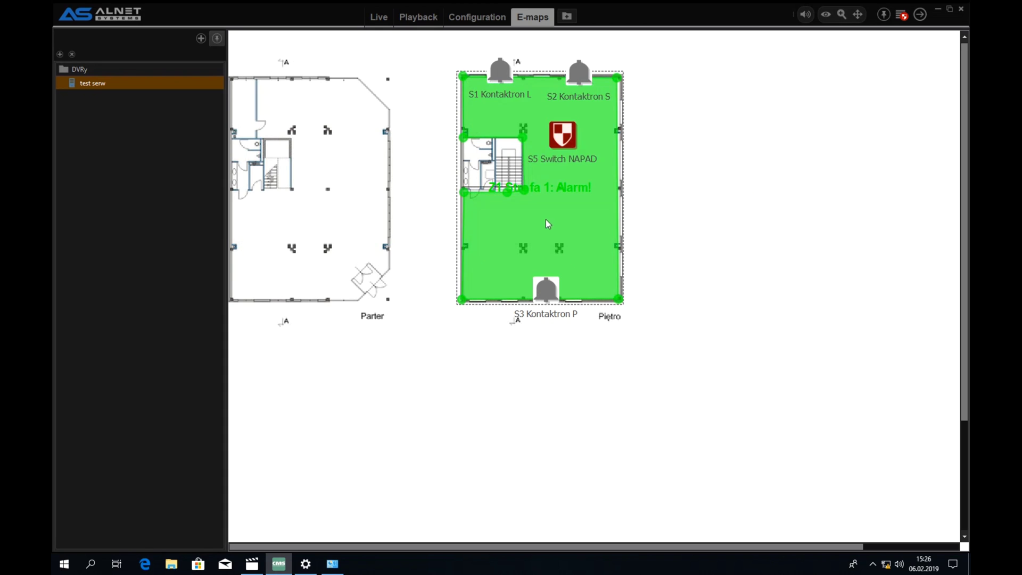
right_click(559, 219)
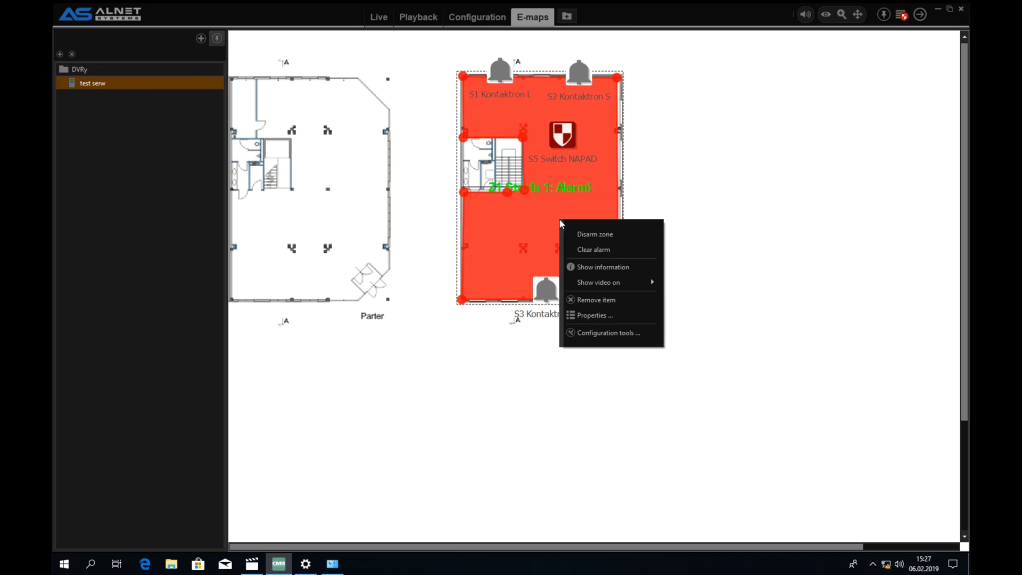
left_click(585, 246)
- Disarm zone Z1 Strefa 1 and check the S5 Switch NAPAD sensor's actions
right_click(571, 205)
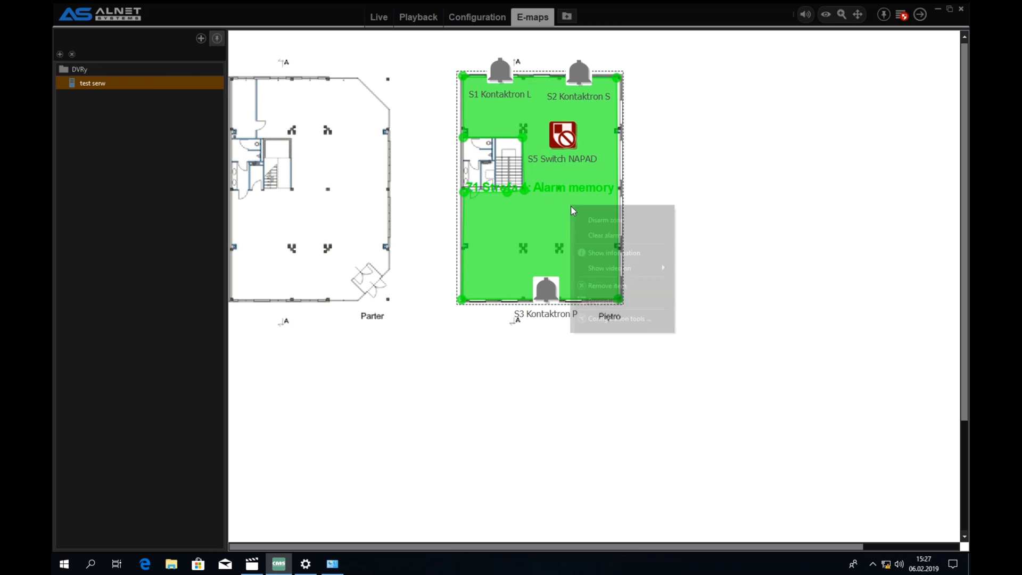
left_click(595, 217)
right_click(566, 134)
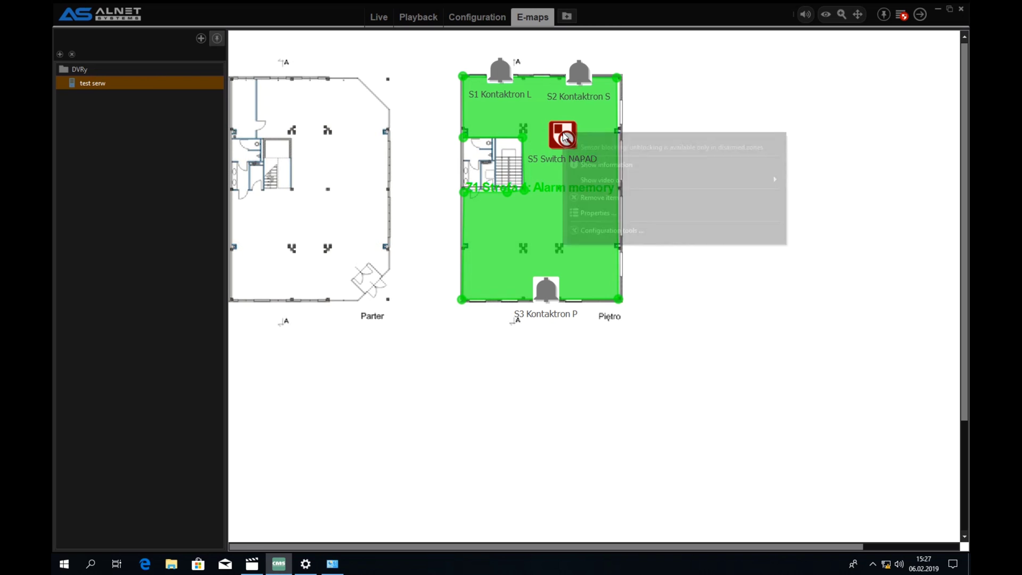
left_click(539, 216)
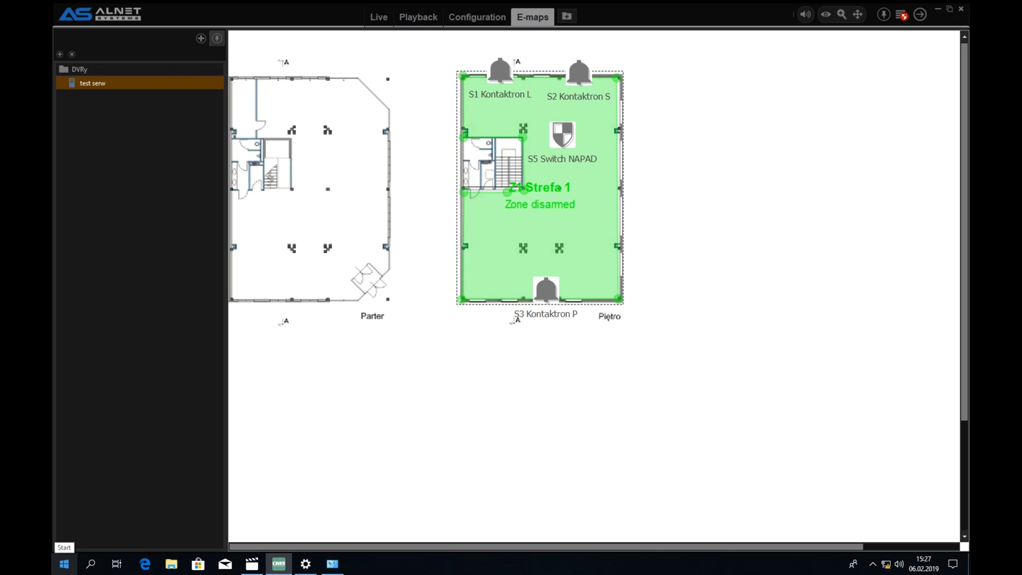
- Using the map's configuration tools, place Kamera 1 below the zone's lower-left corner
mouse_move(479, 550)
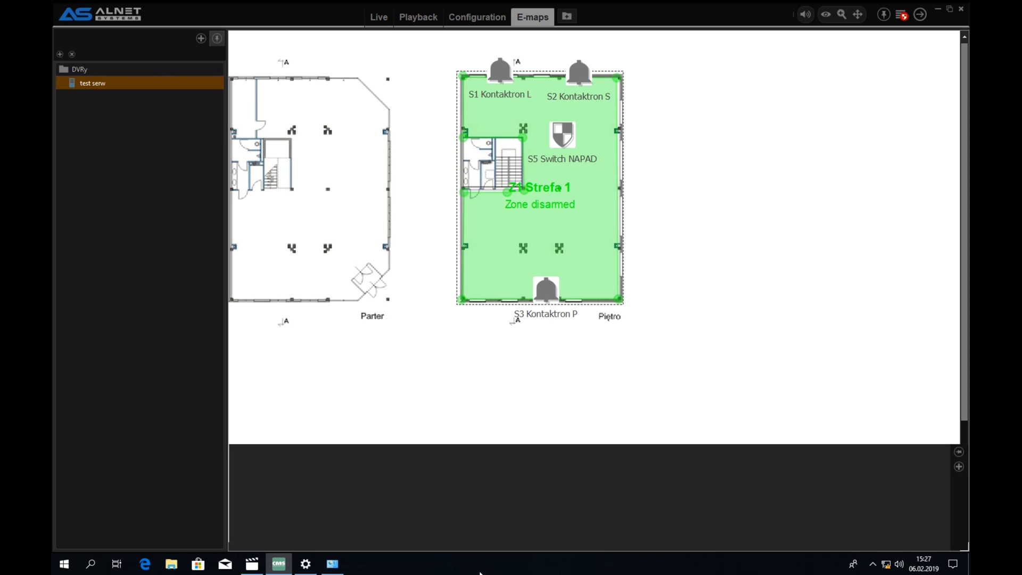
right_click(759, 285)
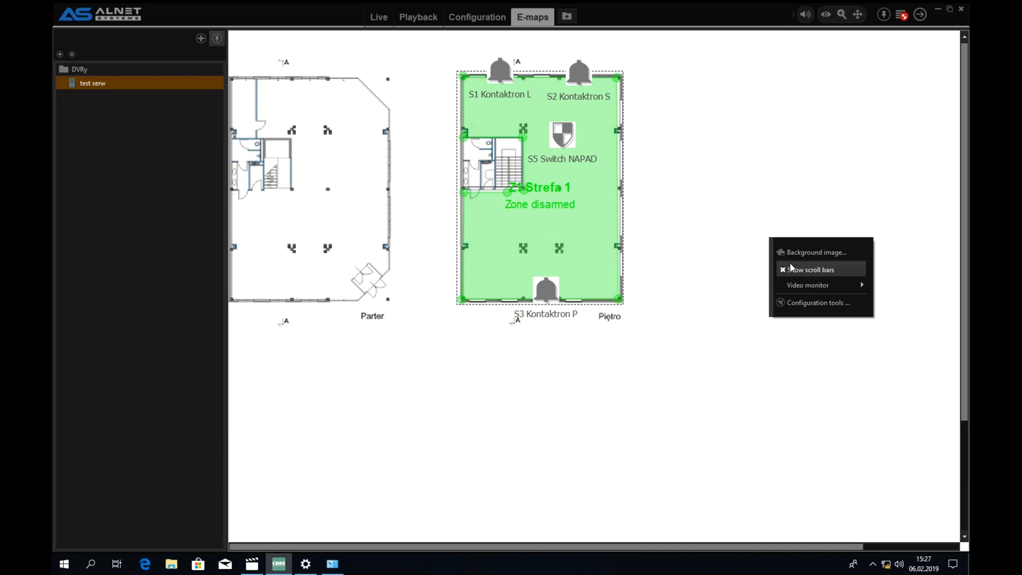
left_click(807, 303)
left_click_drag(742, 149, 465, 304)
- Rotate Kamera 1's view cone up into the zone in its Properties
right_click(465, 305)
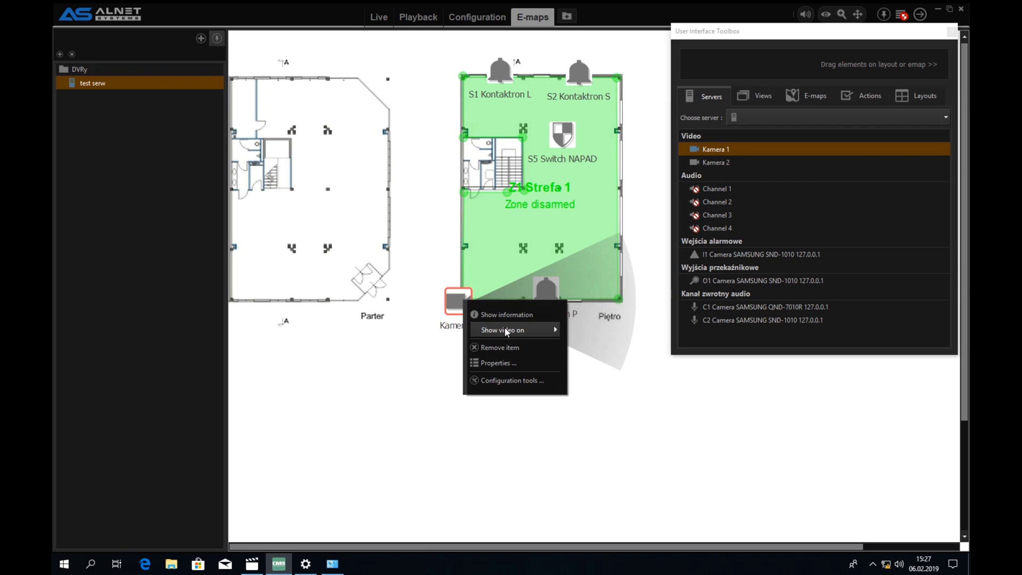
left_click(498, 363)
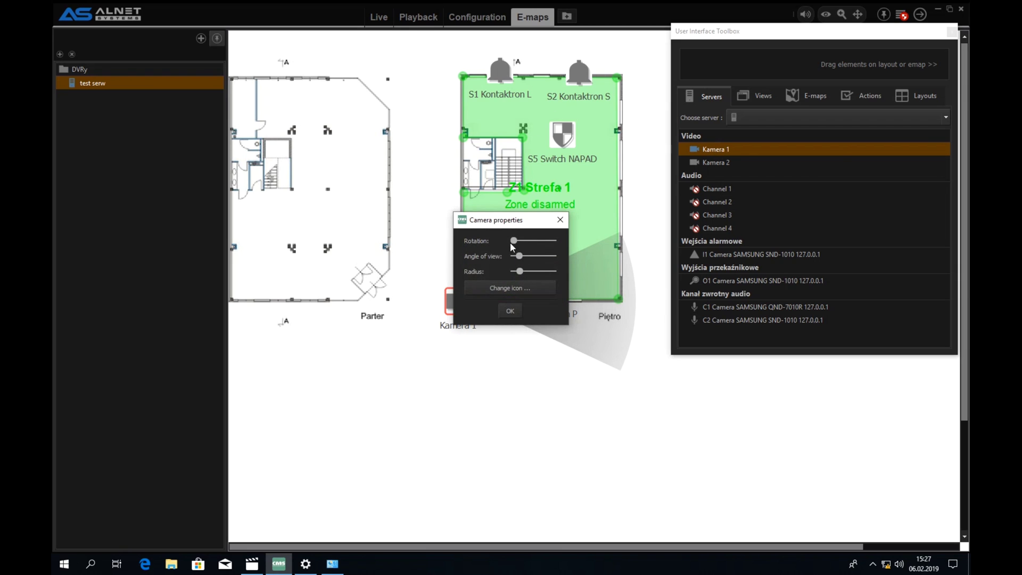
left_click_drag(521, 241, 550, 243)
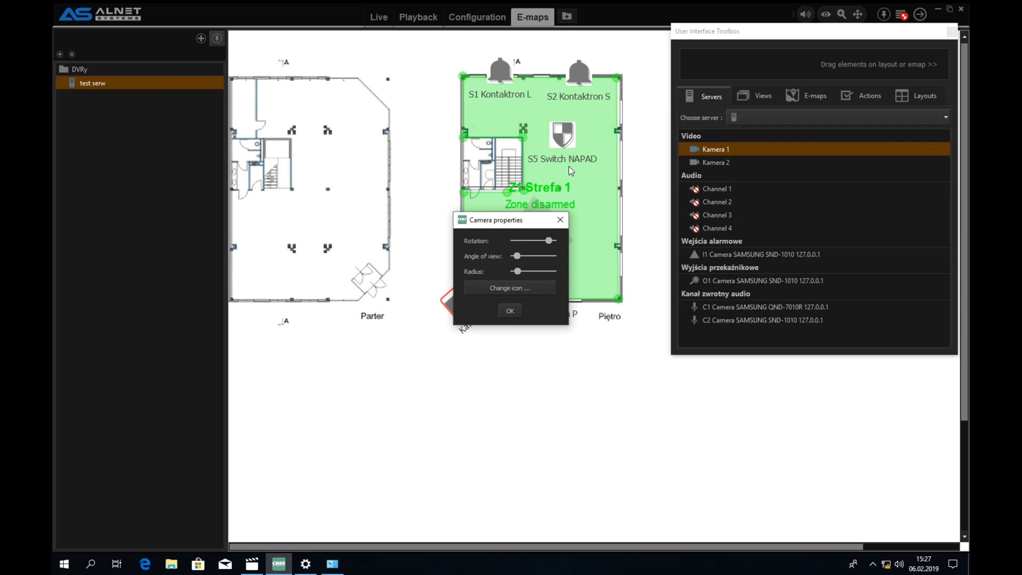
left_click(515, 312)
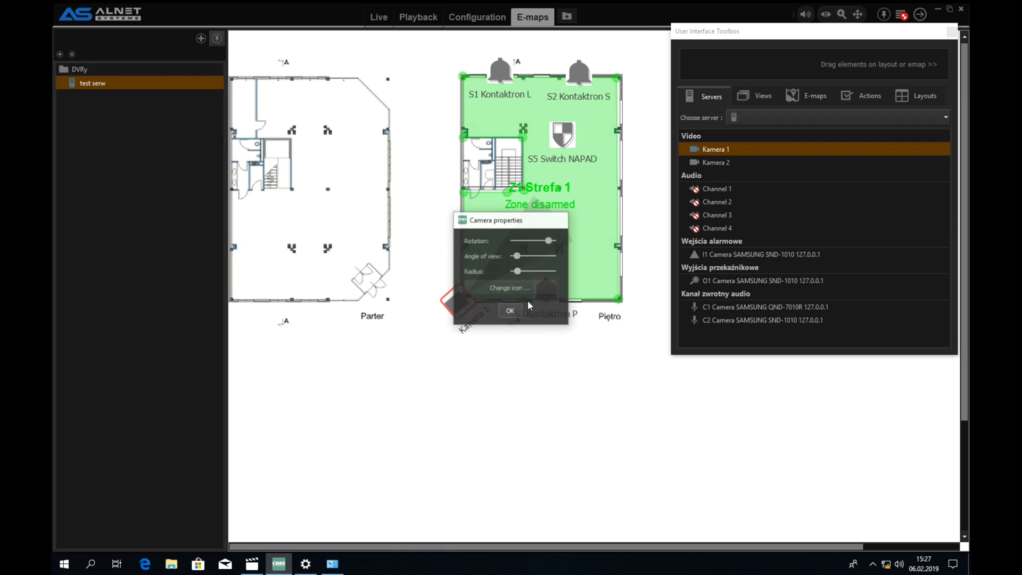
- Place Kamera 2 at the zone's top-right corner and rotate its view down into Strefa 1
left_click_drag(720, 161, 617, 92)
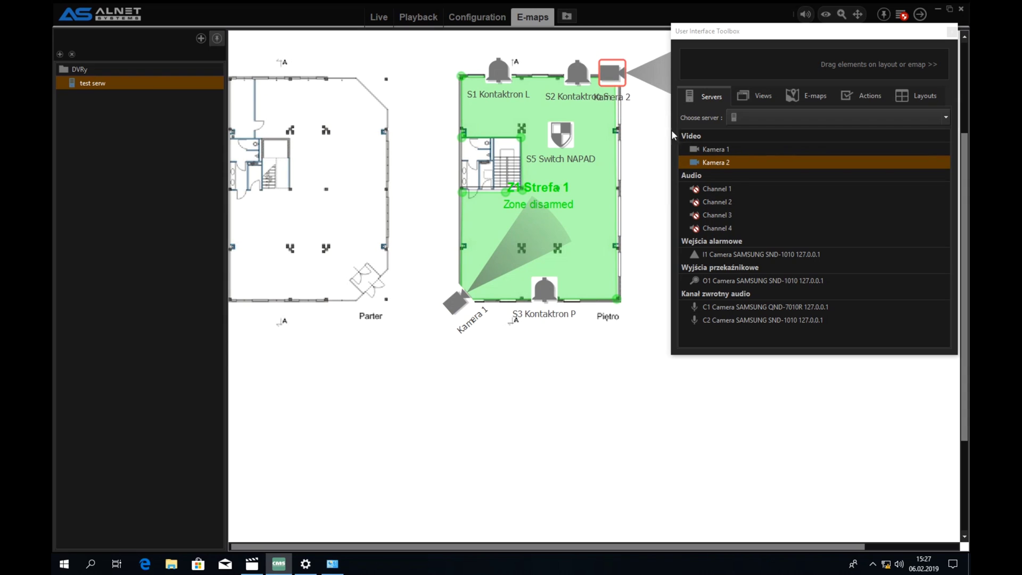
right_click(619, 68)
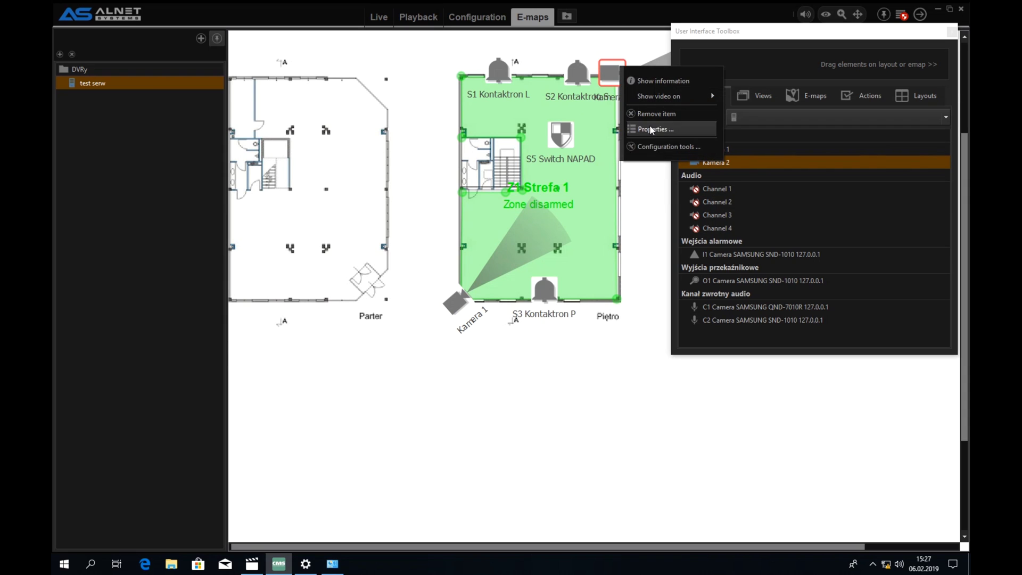
left_click(651, 129)
left_click_drag(516, 241, 514, 274)
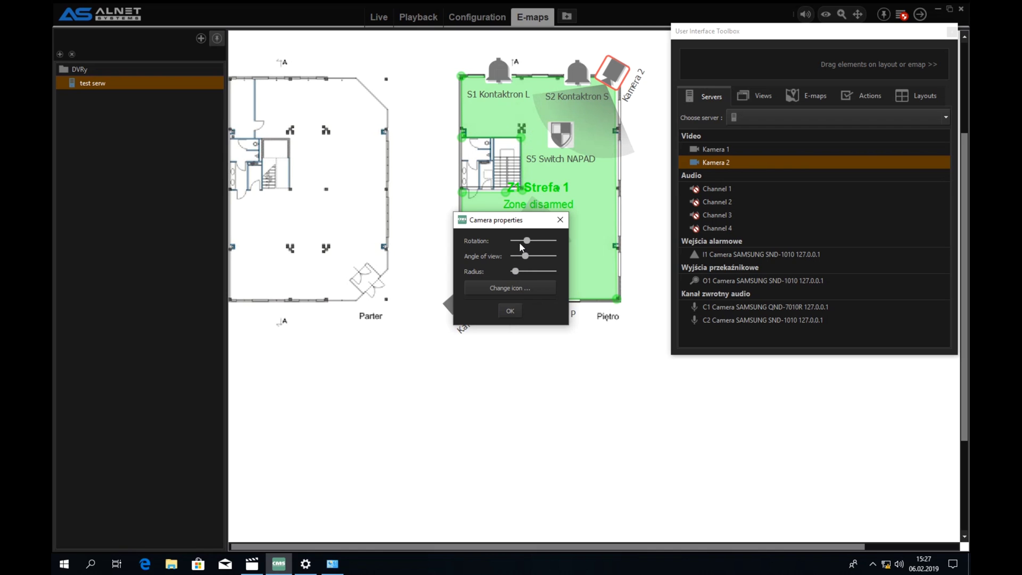
left_click_drag(526, 241, 529, 249)
left_click(510, 311)
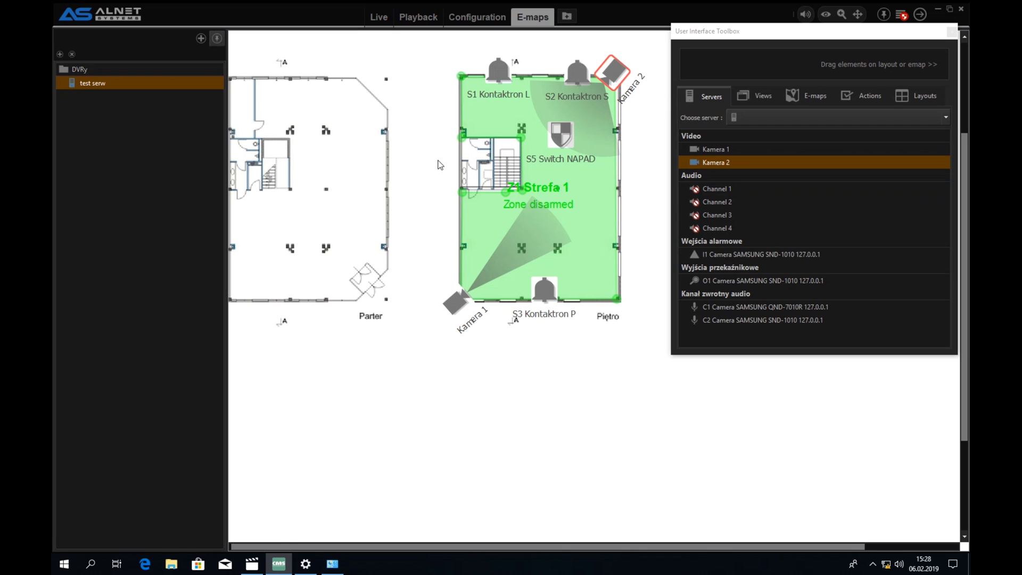
scroll(441, 168, "down", 2)
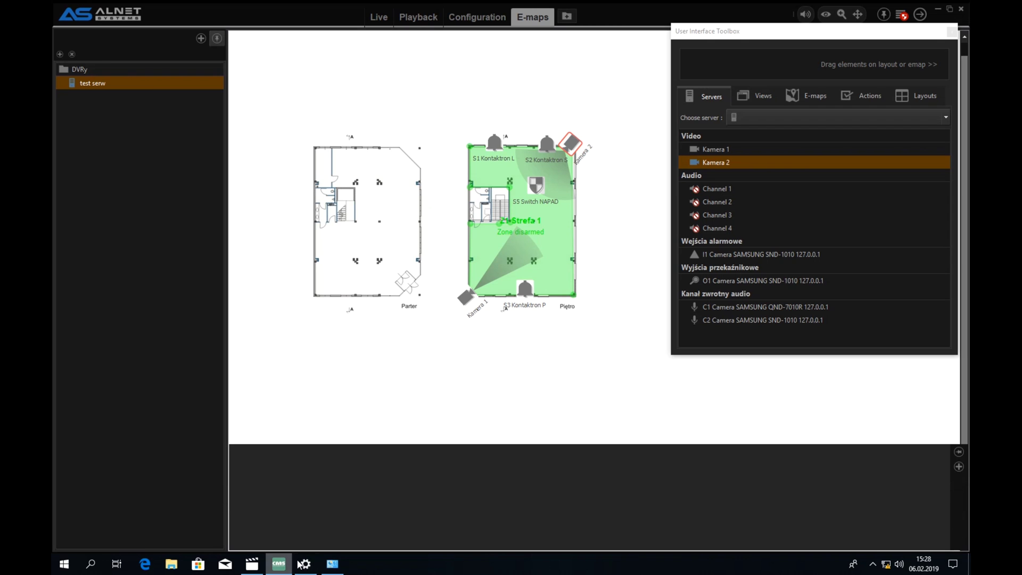
mouse_move(278, 563)
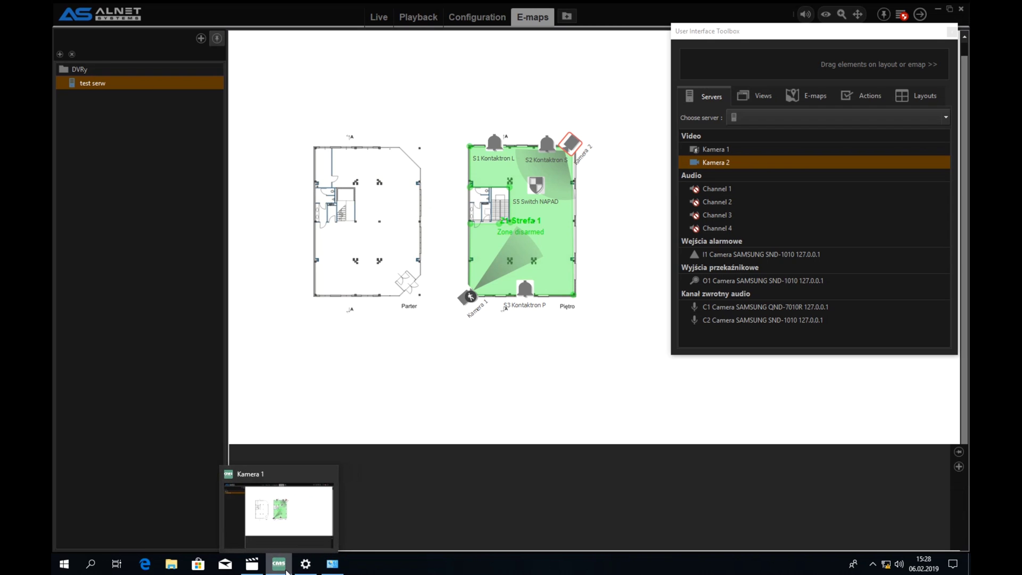